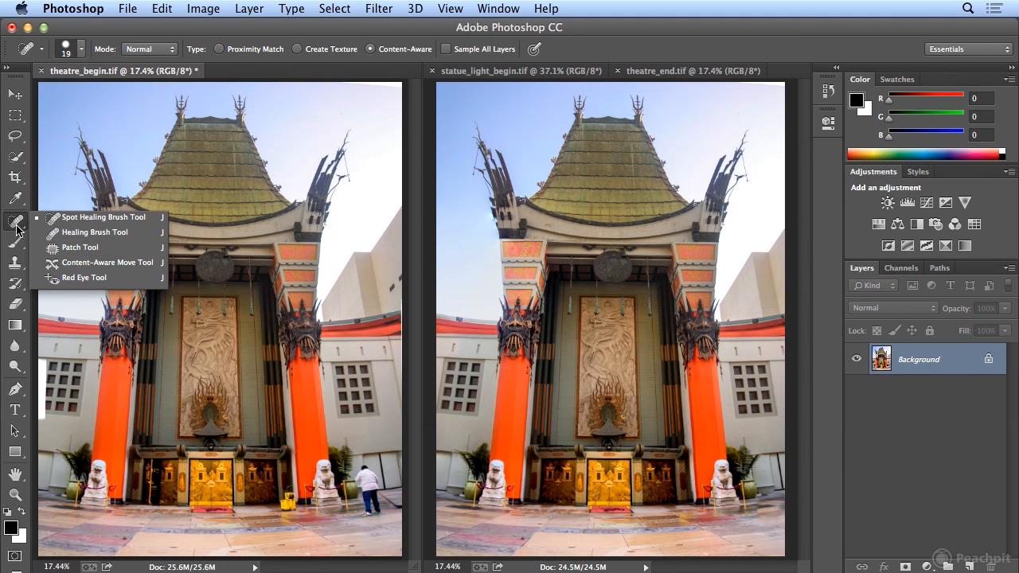
Step: Select the white gap at the left edge of theatre_begin.tif with a rectangular marquee and fill it using Content-Aware at 100% opacity
left_click(16, 267)
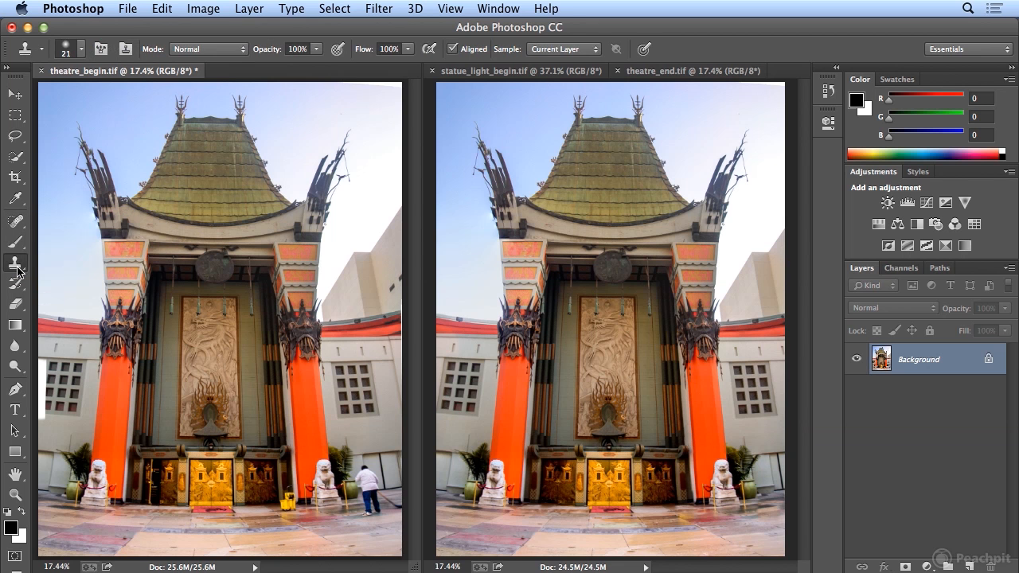
left_click(14, 118)
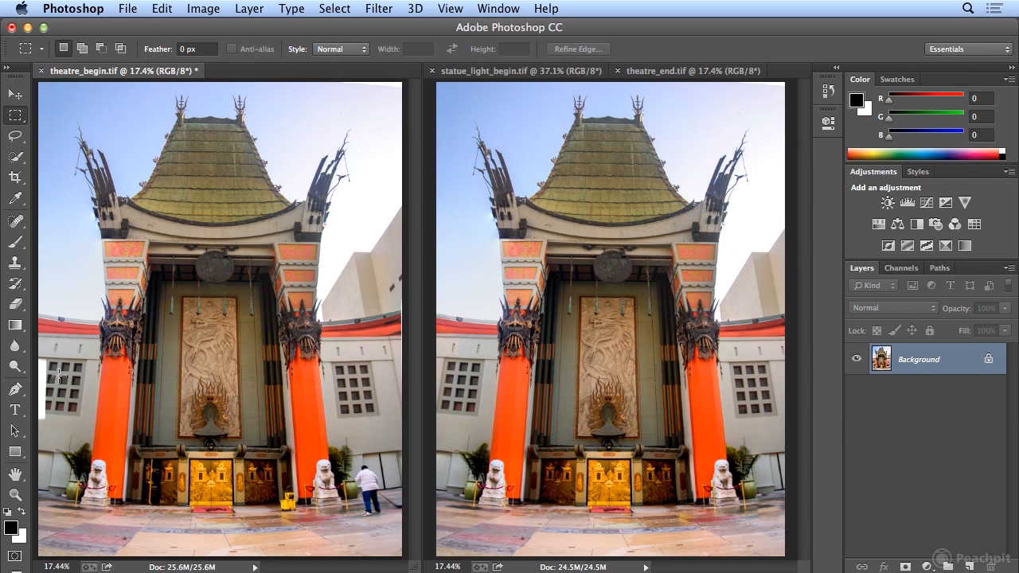
left_click_drag(59, 353, 26, 427)
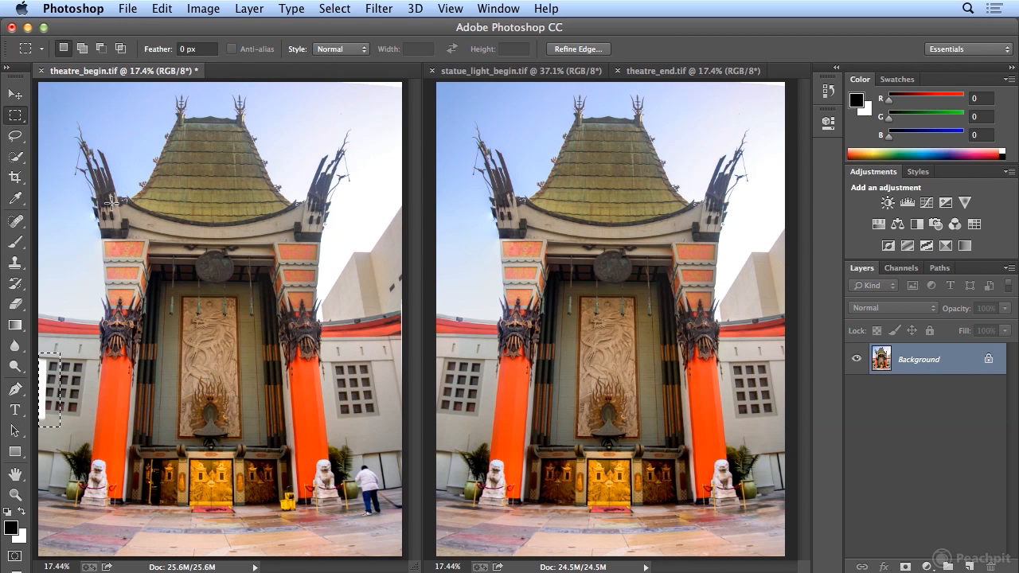
left_click(157, 8)
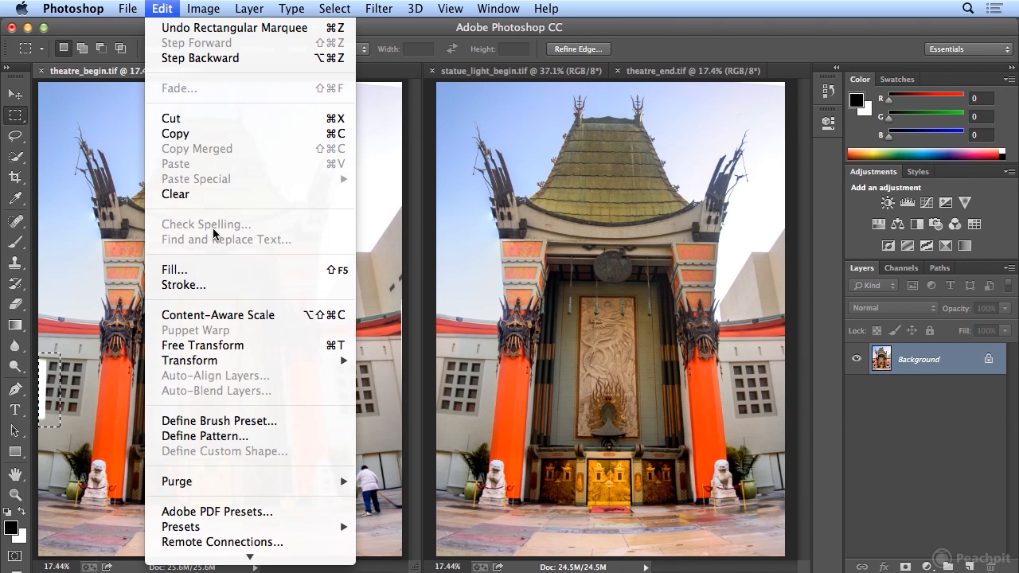
left_click(204, 270)
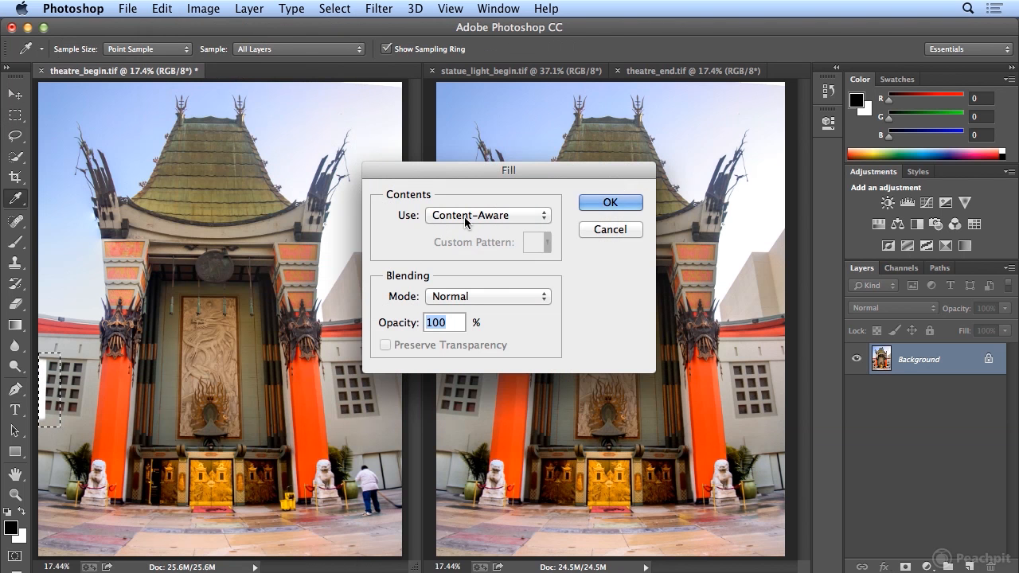
left_click(595, 205)
key("m")
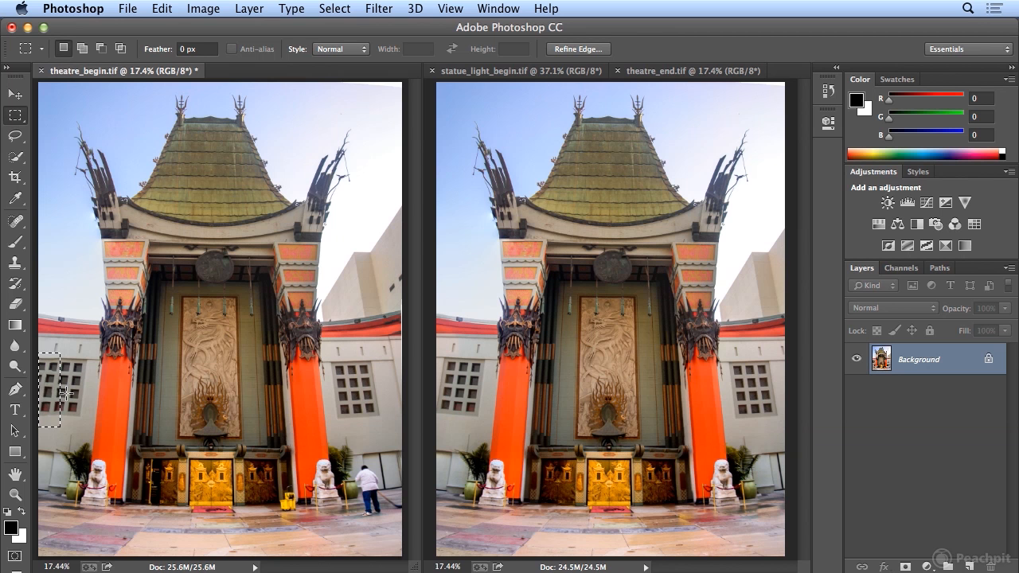
Step: Undo the content-aware fill on the theatre image and remove the rectangular selection
left_click(162, 8)
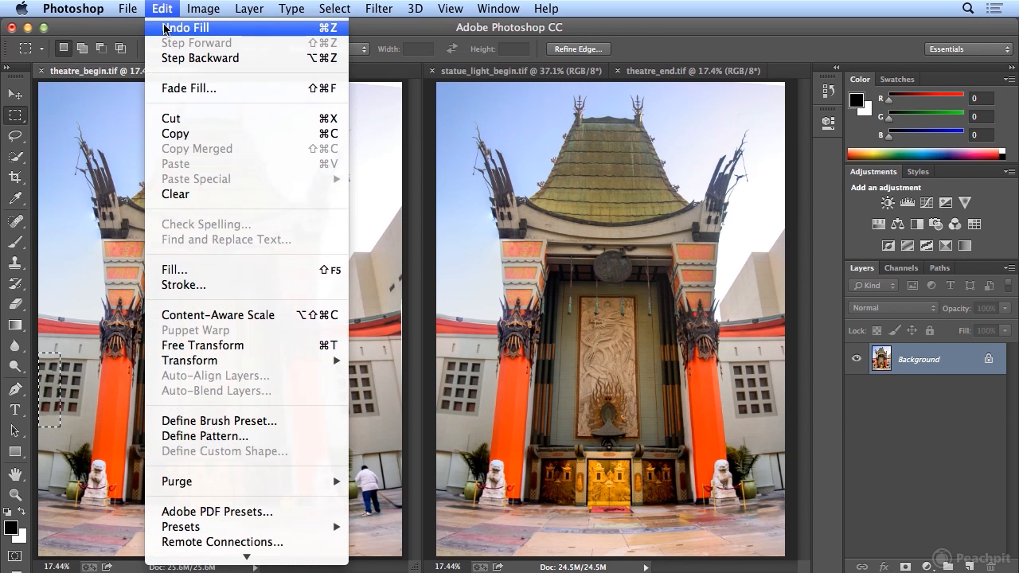
left_click(166, 25)
left_click(335, 8)
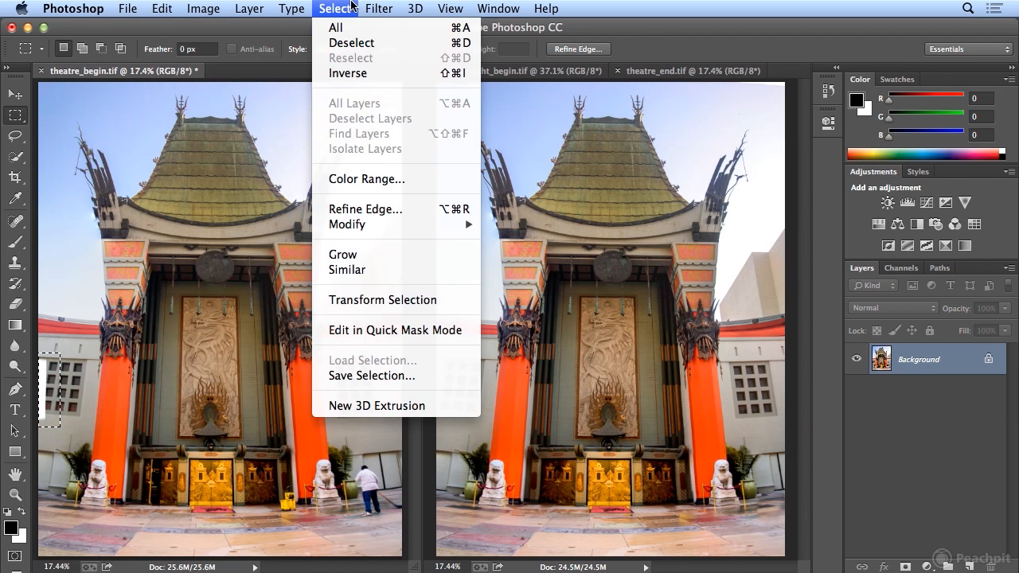
left_click(338, 46)
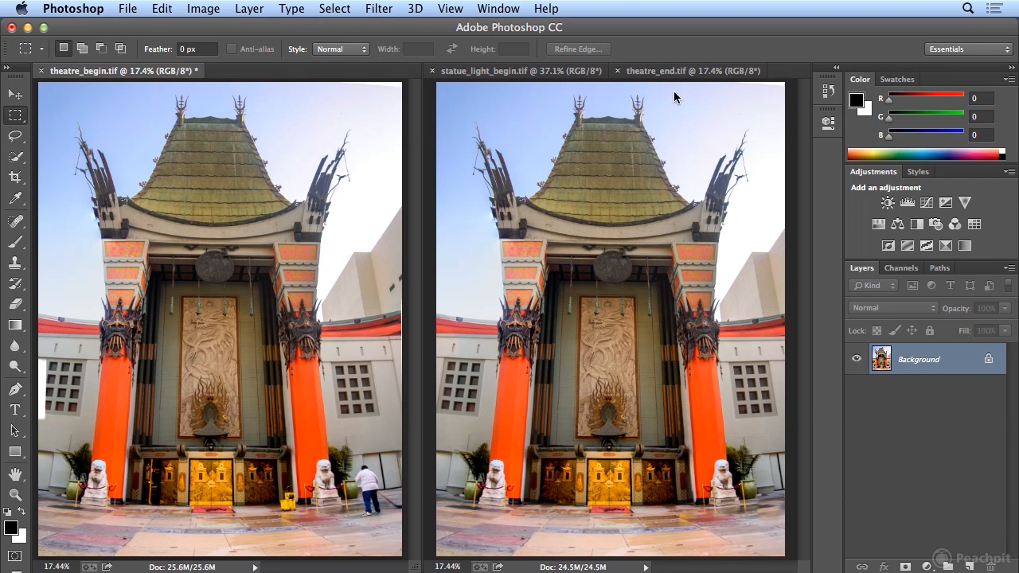
Step: Bring statue_light_begin.tif forward and consolidate all open documents into tabs
left_click(588, 74)
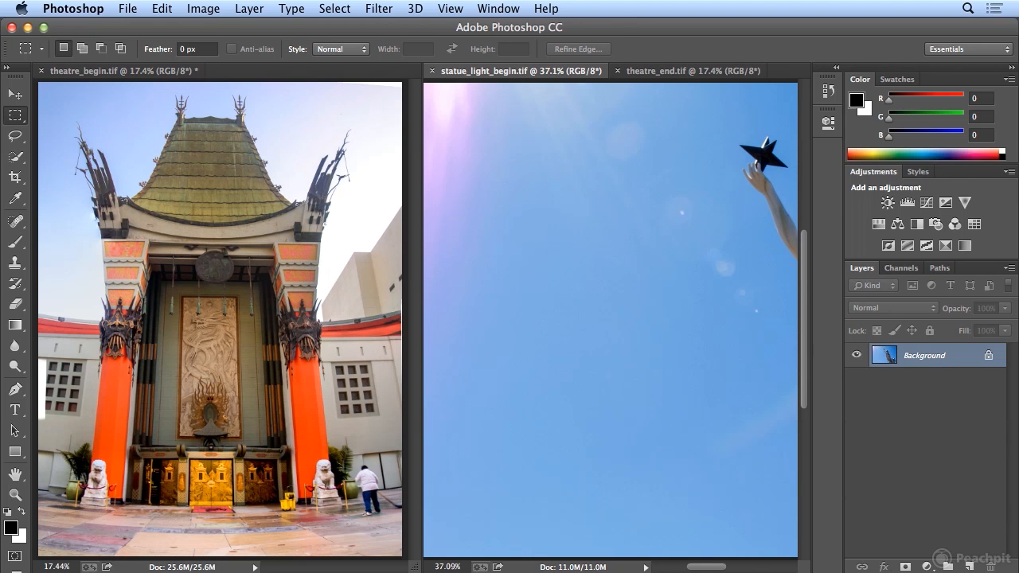
left_click(498, 8)
mouse_move(502, 27)
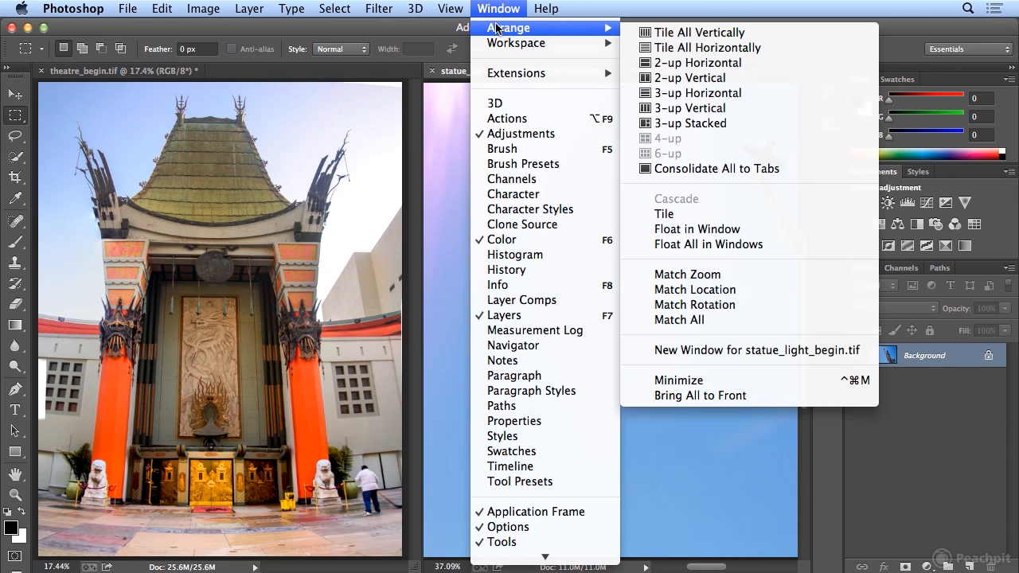
left_click(701, 168)
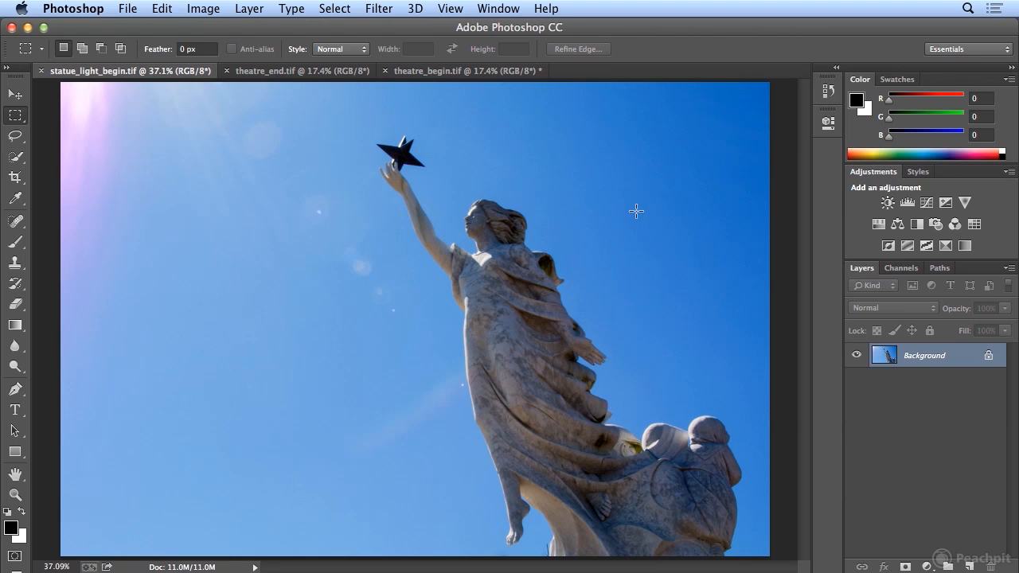
Step: Set up the Clone Stamp tool with a soft brush 254 px in size
key("s")
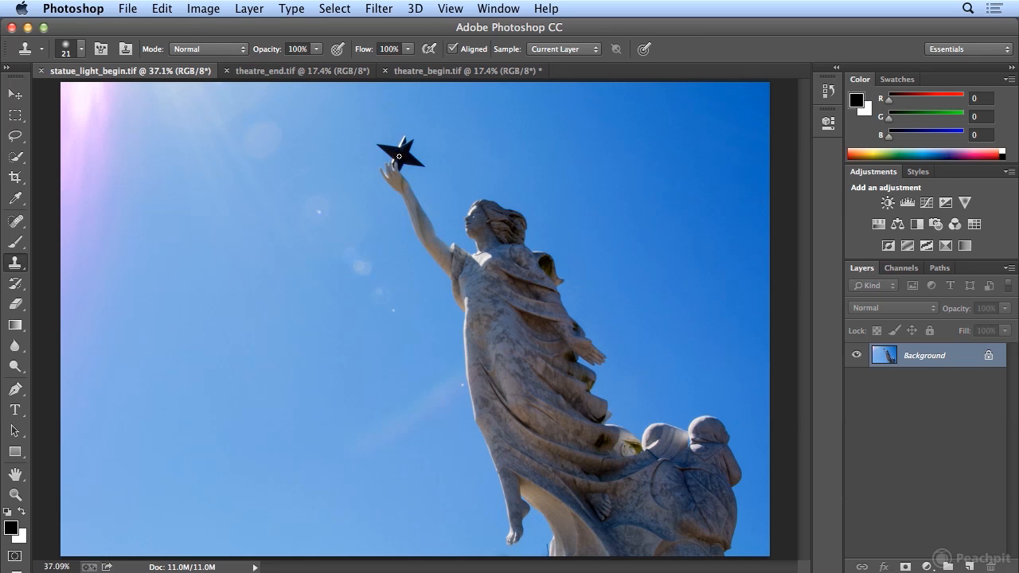
left_click(81, 48)
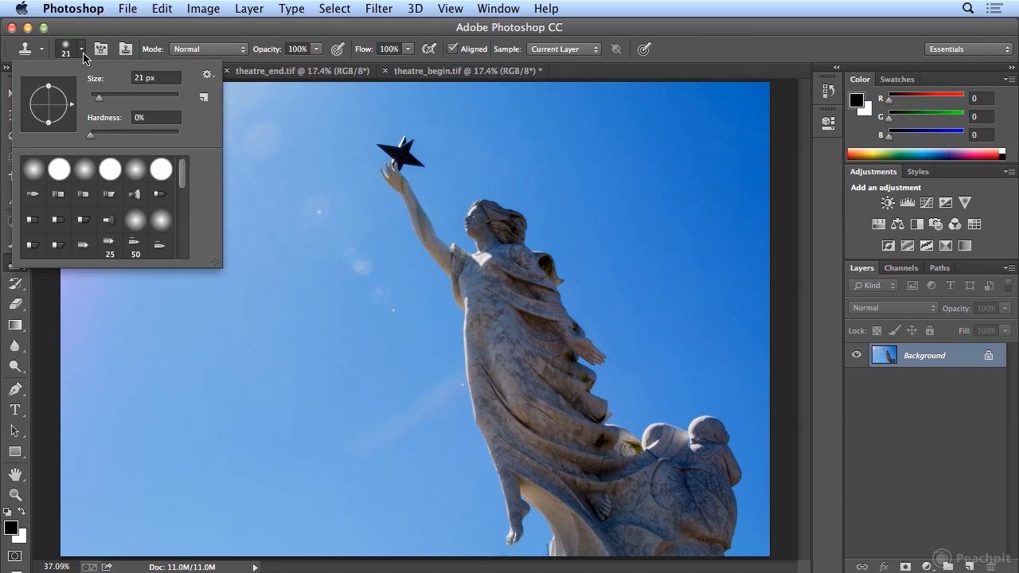
left_click_drag(100, 97, 160, 101)
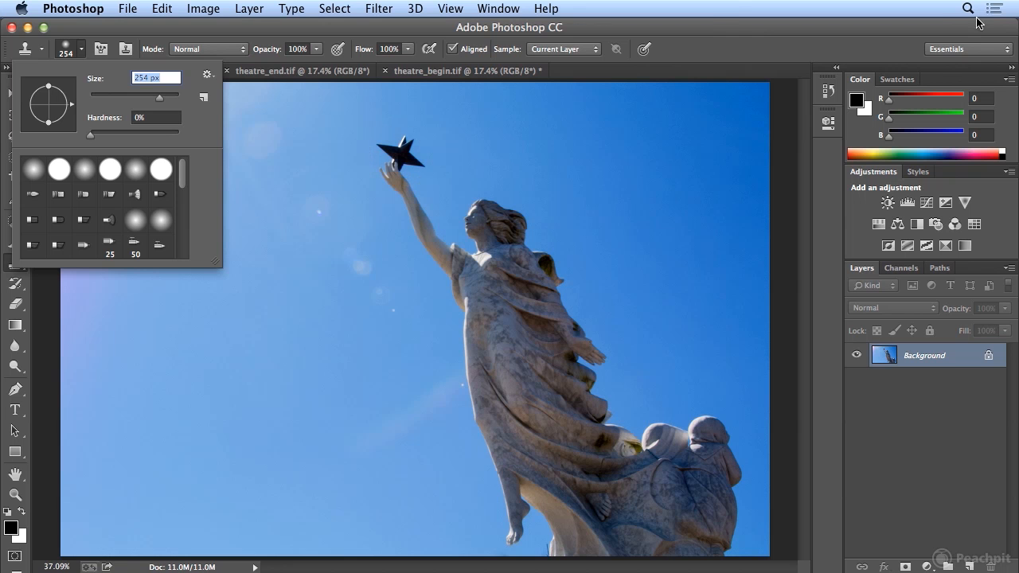
left_click(741, 35)
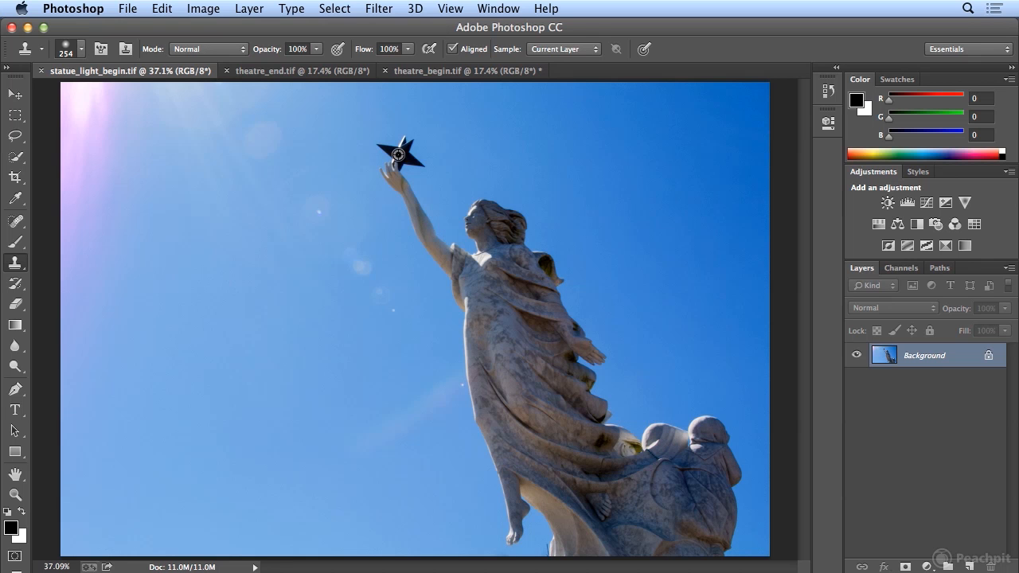
Step: Sample the star in the statue's hand and clone the whole statue onto the empty sky left of the original
left_click(398, 154, "alt")
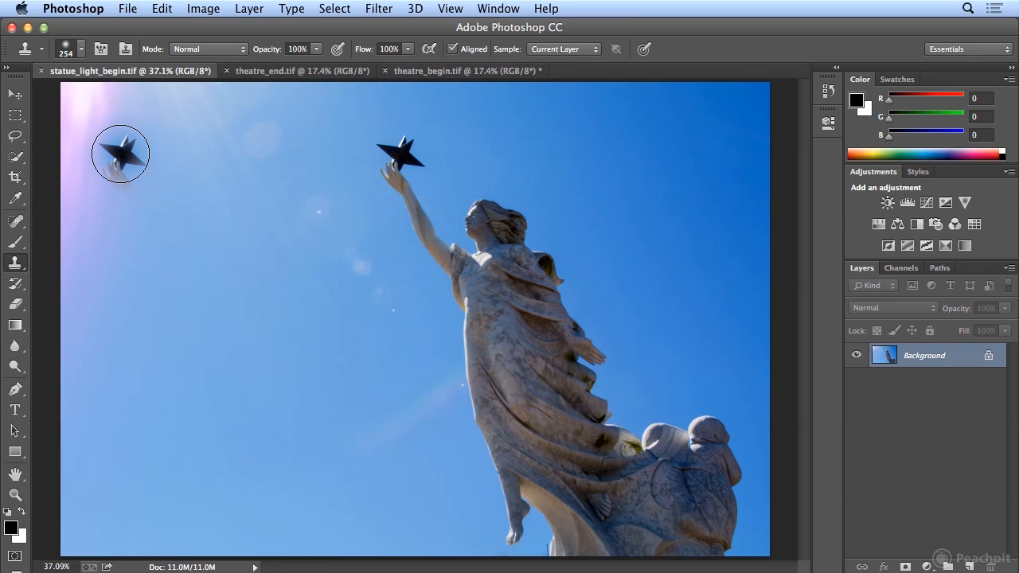
mouse_move(120, 154)
left_mouse_down()
mouse_move(132, 187)
mouse_move(151, 196)
mouse_move(141, 216)
left_mouse_up()
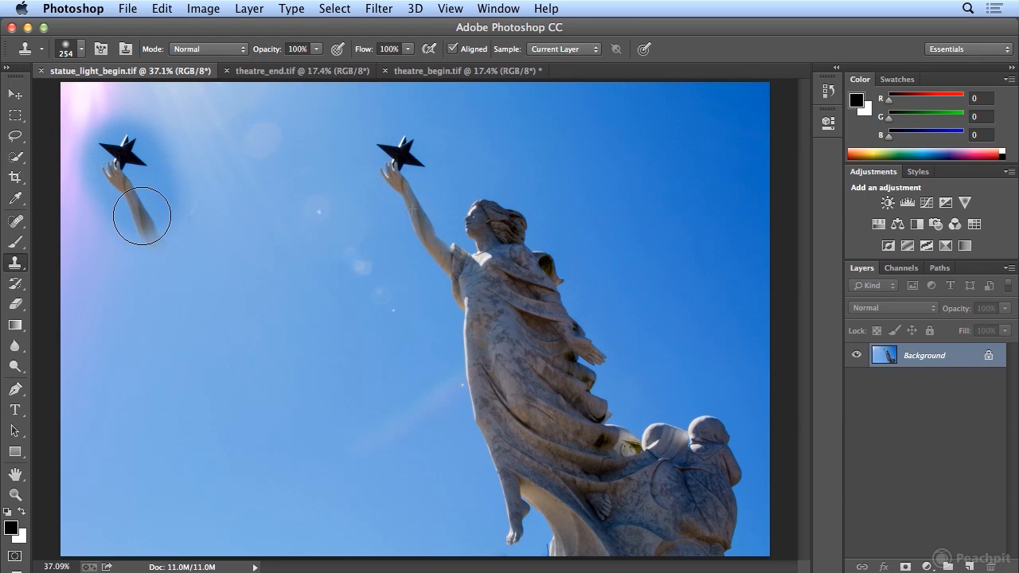
mouse_move(142, 215)
left_mouse_down()
mouse_move(151, 212)
mouse_move(138, 217)
left_mouse_up()
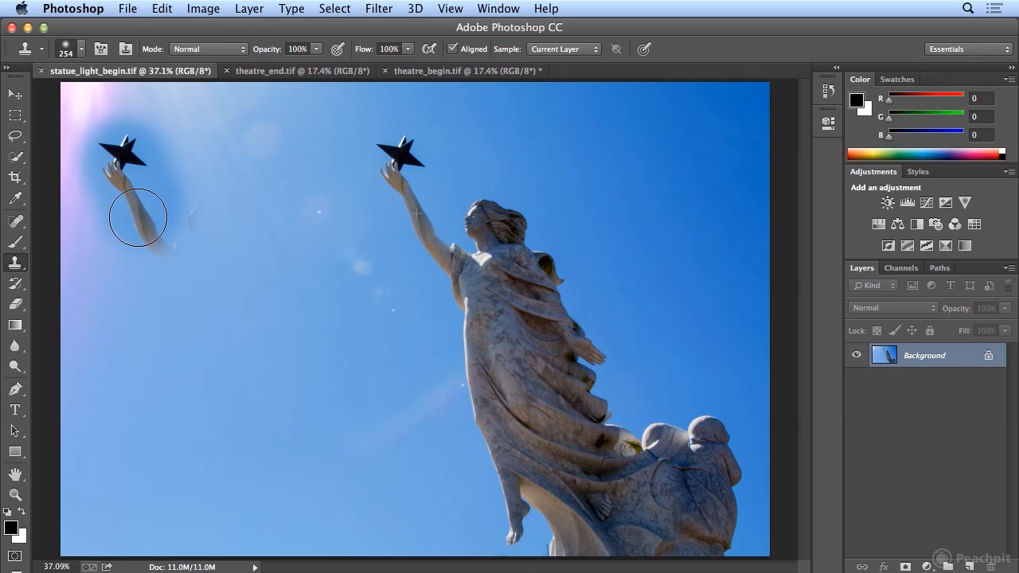
mouse_move(138, 218)
left_mouse_down()
mouse_move(146, 209)
mouse_move(145, 231)
mouse_move(150, 221)
mouse_move(135, 234)
mouse_move(157, 232)
mouse_move(147, 242)
mouse_move(164, 250)
mouse_move(183, 246)
mouse_move(188, 230)
mouse_move(189, 243)
mouse_move(209, 221)
mouse_move(200, 224)
left_mouse_up()
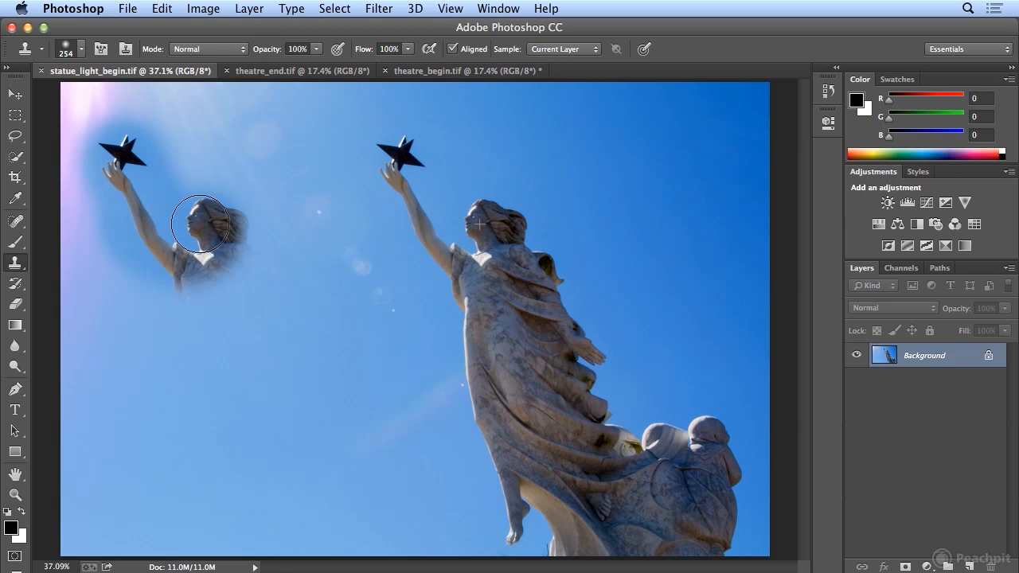
mouse_move(200, 223)
left_mouse_down()
mouse_move(208, 315)
mouse_move(294, 311)
mouse_move(315, 334)
mouse_move(259, 256)
mouse_move(253, 275)
mouse_move(270, 312)
mouse_move(226, 339)
mouse_move(194, 339)
mouse_move(225, 342)
mouse_move(268, 368)
mouse_move(254, 369)
mouse_move(289, 353)
mouse_move(290, 391)
mouse_move(313, 397)
mouse_move(313, 421)
mouse_move(255, 433)
mouse_move(204, 383)
mouse_move(239, 462)
mouse_move(250, 448)
mouse_move(241, 516)
mouse_move(288, 549)
mouse_move(289, 496)
mouse_move(345, 473)
mouse_move(374, 446)
mouse_move(434, 440)
left_mouse_up()
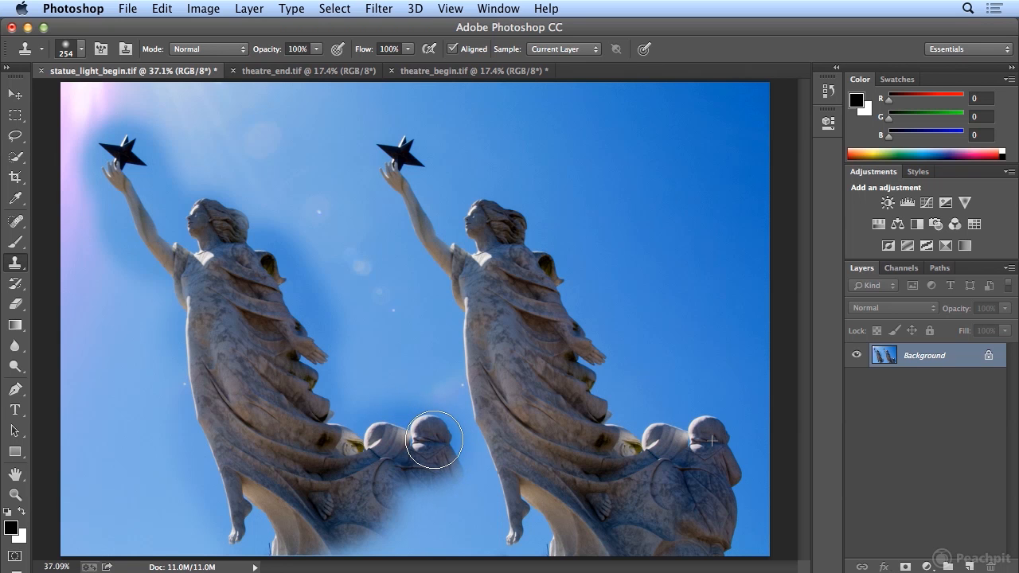
mouse_move(434, 440)
left_mouse_down()
mouse_move(422, 434)
mouse_move(432, 420)
left_mouse_up()
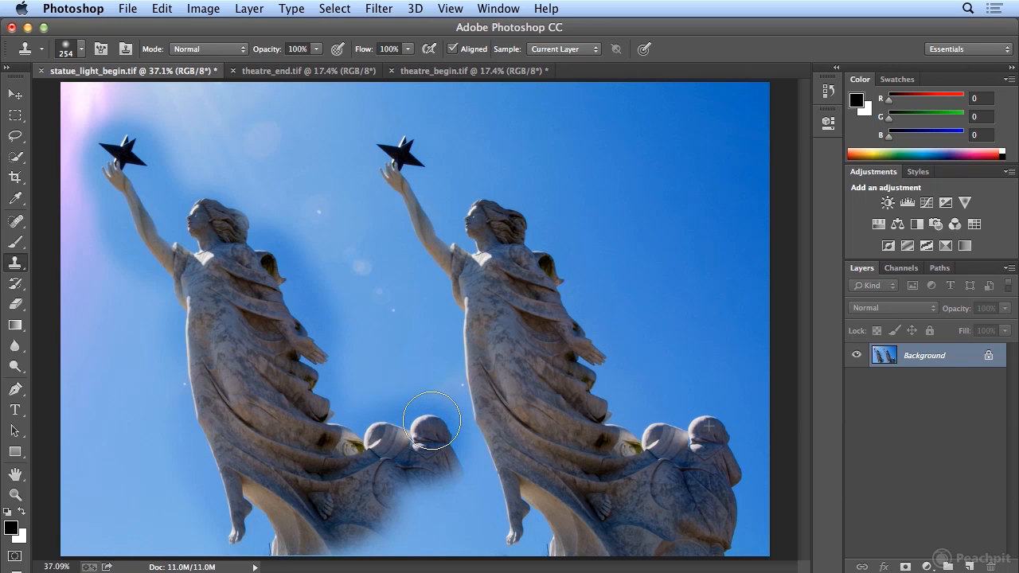
mouse_move(432, 420)
left_mouse_down()
mouse_move(420, 438)
mouse_move(444, 478)
mouse_move(486, 483)
left_mouse_up()
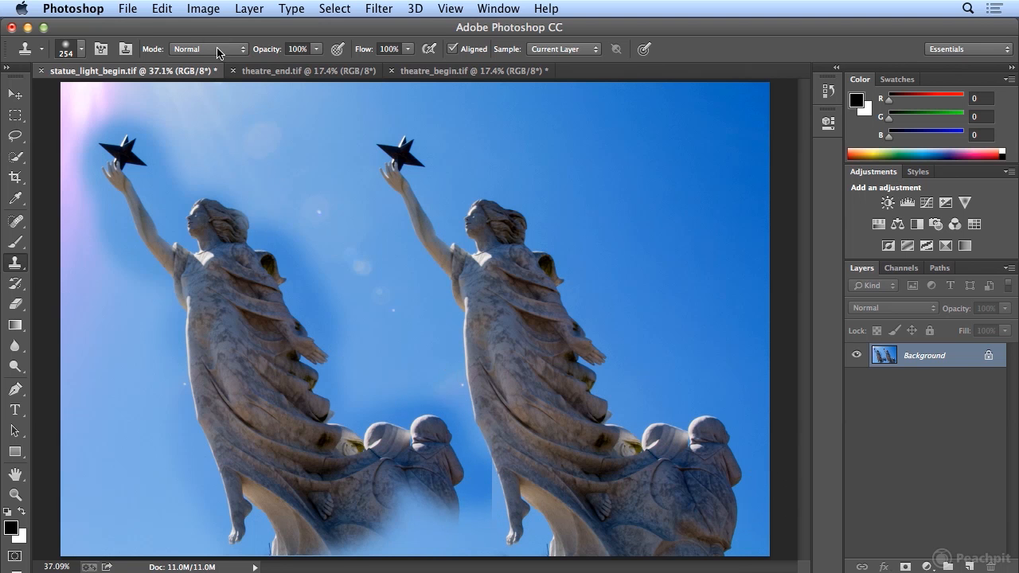
Step: Undo the last clone stroke and repaint the seated figures at the base of the copied statue
left_click(163, 9)
left_click(163, 28)
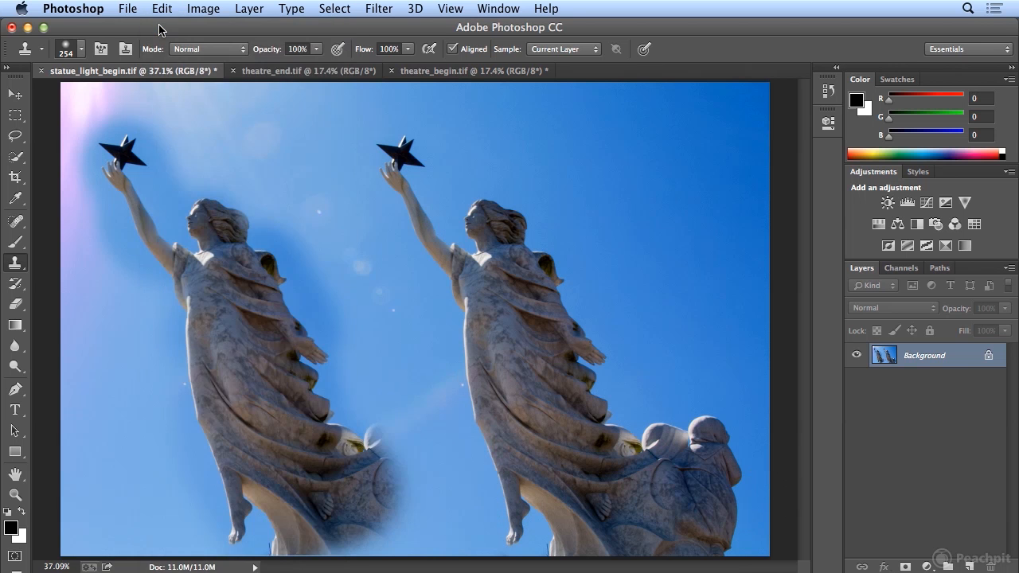
mouse_move(343, 474)
left_mouse_down()
mouse_move(421, 439)
mouse_move(432, 449)
mouse_move(387, 446)
mouse_move(421, 455)
mouse_move(440, 476)
mouse_move(422, 521)
mouse_move(384, 542)
mouse_move(287, 541)
mouse_move(422, 546)
left_mouse_up()
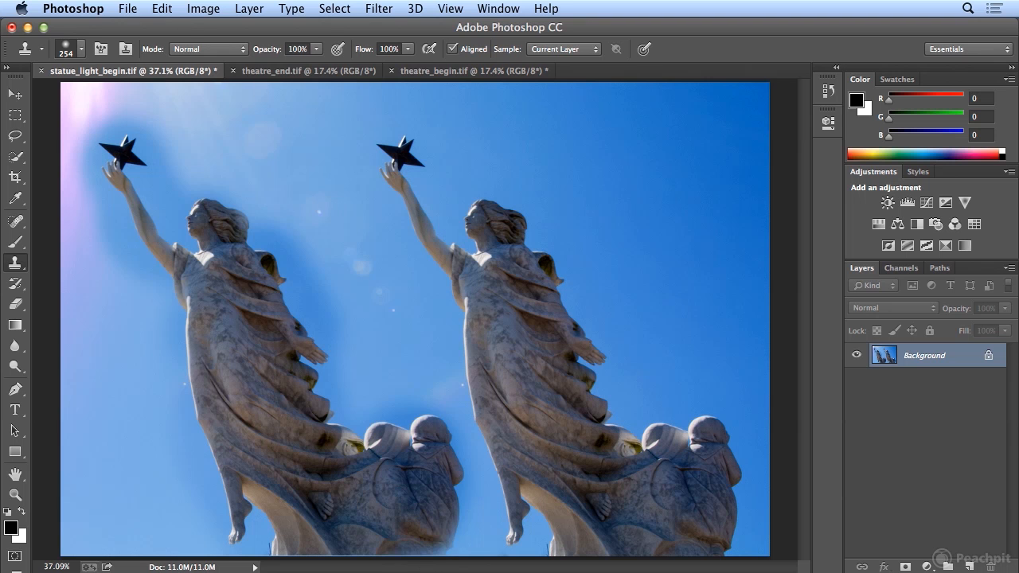
Step: Revert statue_light_begin.tif to its saved version
left_click(128, 9)
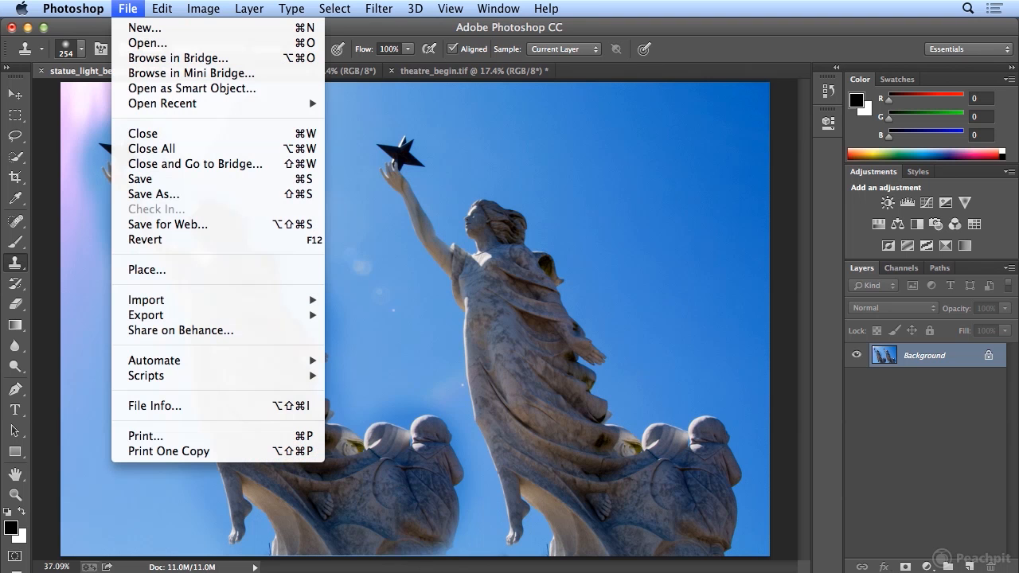
left_click(131, 240)
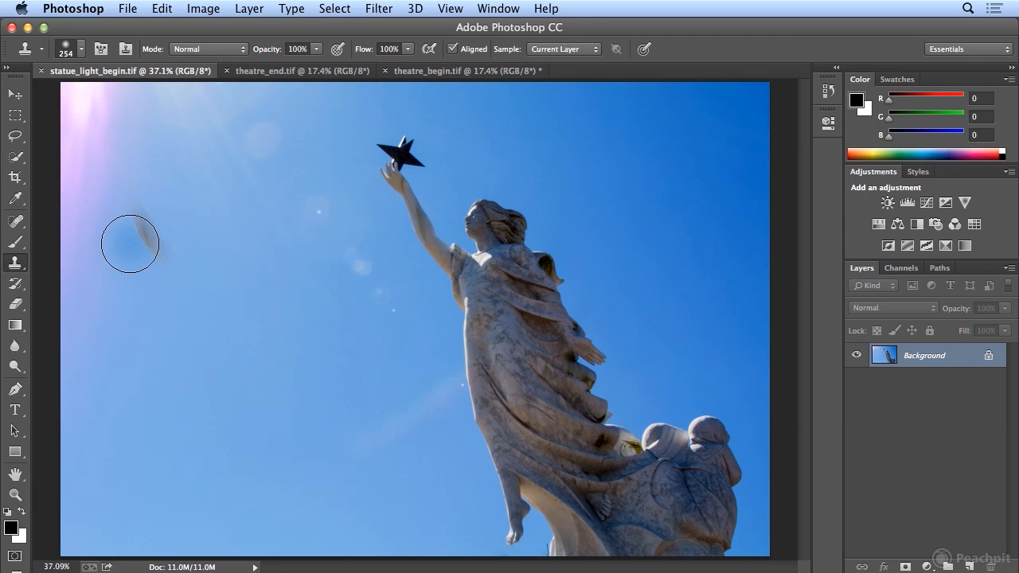
Step: Flip the clone source horizontally in the Clone Source settings and sample the star in the statue's hand
left_click(499, 8)
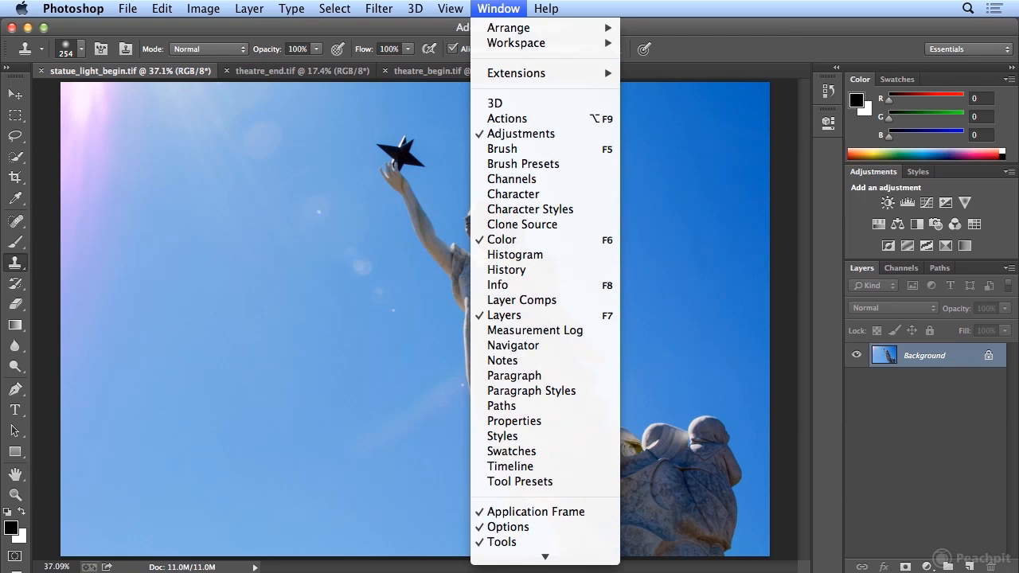
left_click(522, 227)
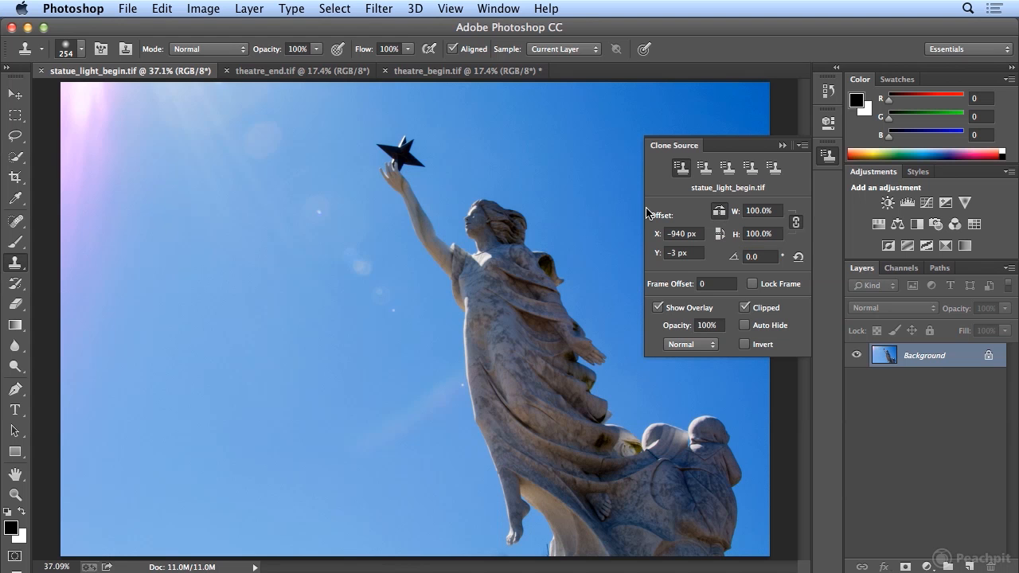
left_click(398, 159, "alt")
left_click(402, 155, "alt")
Step: Clone a mirrored copy of the statue beside the original so the two stars face each other, including its foot and base
mouse_move(337, 155)
left_mouse_down()
mouse_move(317, 200)
mouse_move(325, 194)
mouse_move(321, 218)
mouse_move(308, 235)
mouse_move(290, 236)
mouse_move(285, 253)
mouse_move(254, 224)
mouse_move(225, 231)
mouse_move(256, 296)
left_mouse_up()
mouse_move(215, 288)
left_mouse_down()
mouse_move(264, 351)
mouse_move(221, 419)
mouse_move(269, 391)
mouse_move(245, 463)
mouse_move(162, 528)
mouse_move(123, 520)
mouse_move(97, 449)
mouse_move(130, 380)
mouse_move(140, 425)
mouse_move(176, 310)
mouse_move(159, 354)
mouse_move(154, 309)
mouse_move(225, 227)
mouse_move(268, 79)
mouse_move(278, 119)
mouse_move(297, 90)
mouse_move(289, 106)
mouse_move(322, 91)
mouse_move(265, 163)
mouse_move(229, 171)
mouse_move(200, 198)
mouse_move(197, 139)
mouse_move(230, 83)
mouse_move(215, 90)
mouse_move(191, 185)
mouse_move(171, 205)
mouse_move(147, 94)
mouse_move(80, 127)
mouse_move(88, 93)
mouse_move(72, 91)
mouse_move(94, 148)
mouse_move(61, 251)
mouse_move(81, 184)
mouse_move(104, 220)
mouse_move(114, 217)
mouse_move(115, 271)
mouse_move(90, 289)
mouse_move(98, 283)
mouse_move(70, 324)
left_mouse_up()
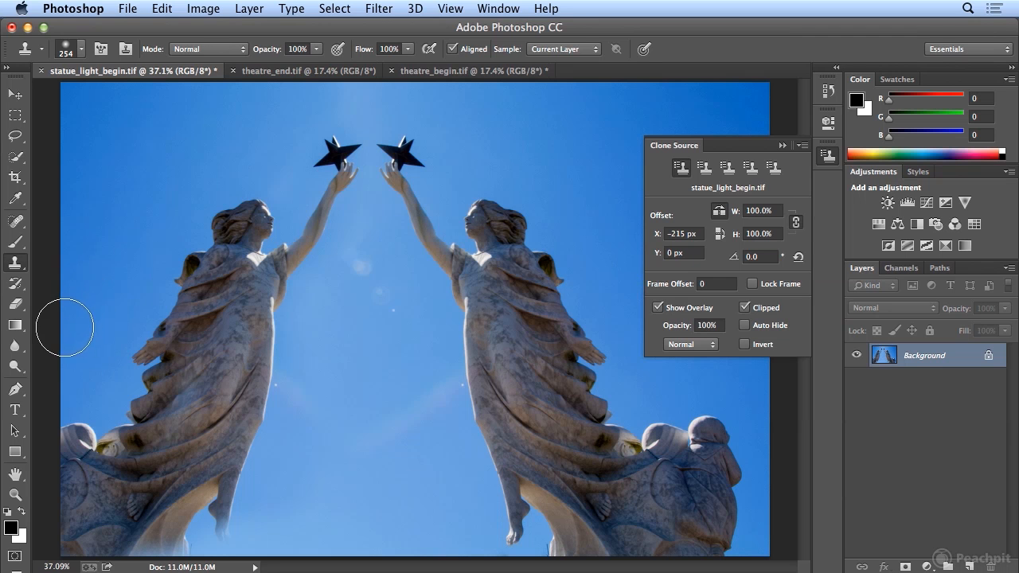
left_click(827, 159)
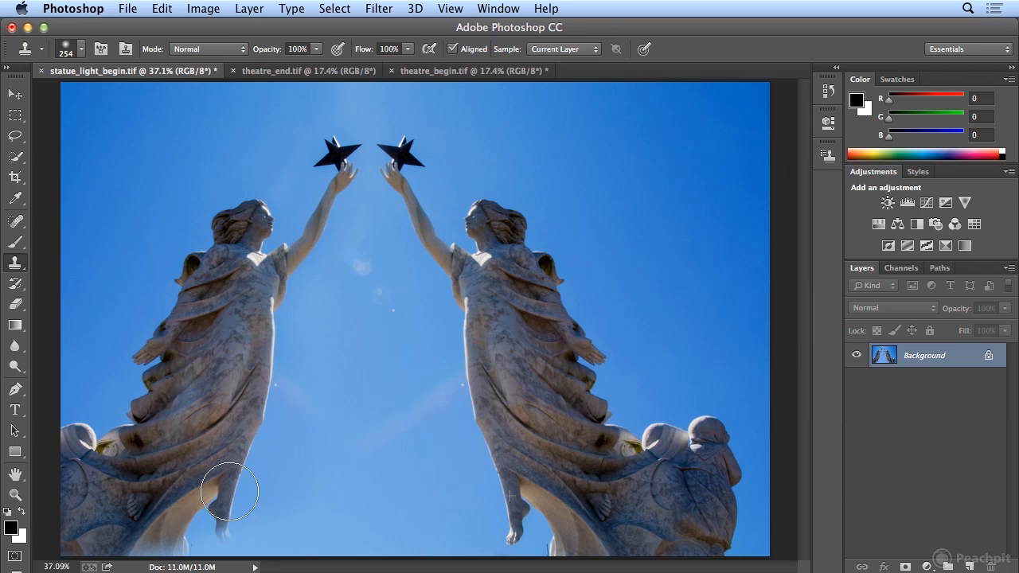
mouse_move(209, 501)
left_mouse_down()
mouse_move(212, 531)
mouse_move(179, 541)
mouse_move(172, 524)
mouse_move(191, 513)
mouse_move(167, 543)
mouse_move(146, 559)
left_mouse_up()
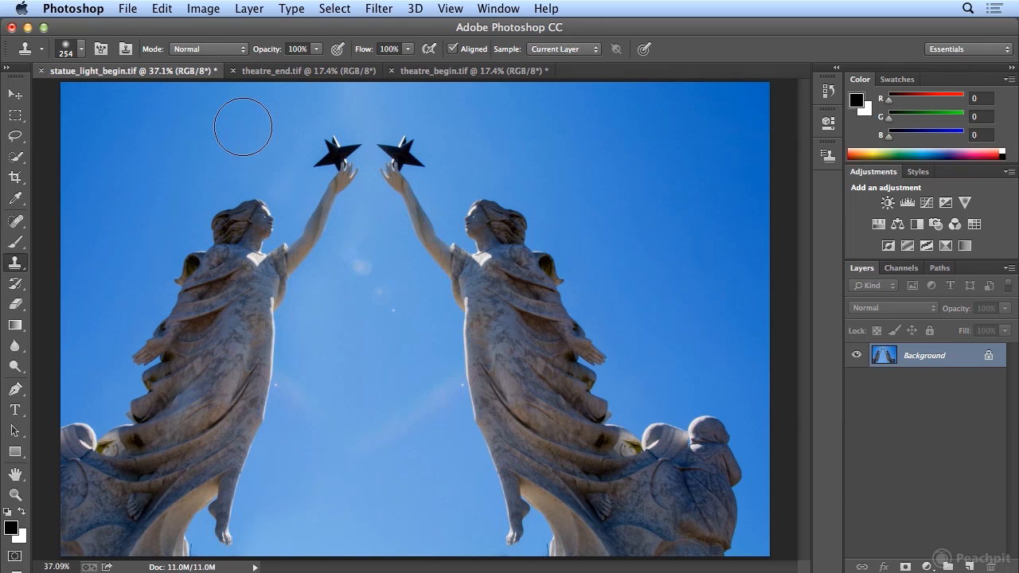
Step: Switch to theatre_begin.tif and reduce the Clone Stamp brush size to 99 px for retouching the entrance doors
left_click(418, 73)
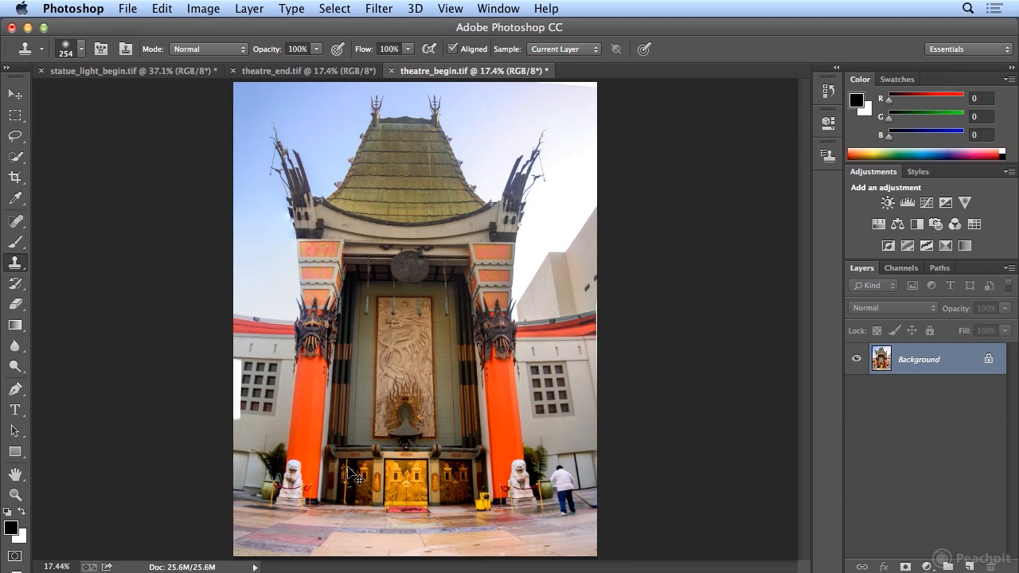
key("super+plus")
key("super+plus")
key("super+plus")
scroll(375, 348, "down", 9)
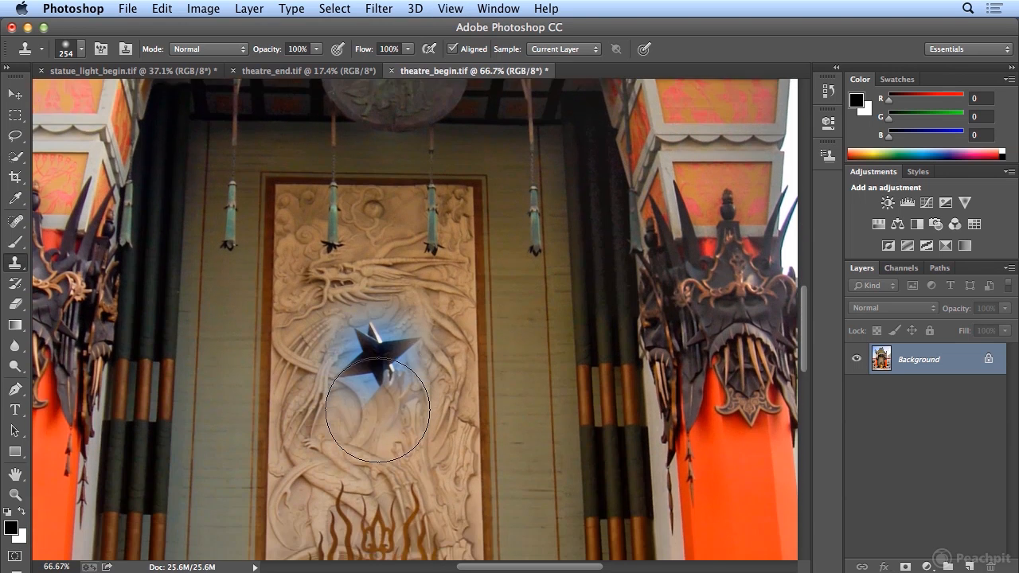
scroll(371, 390, "down", 3)
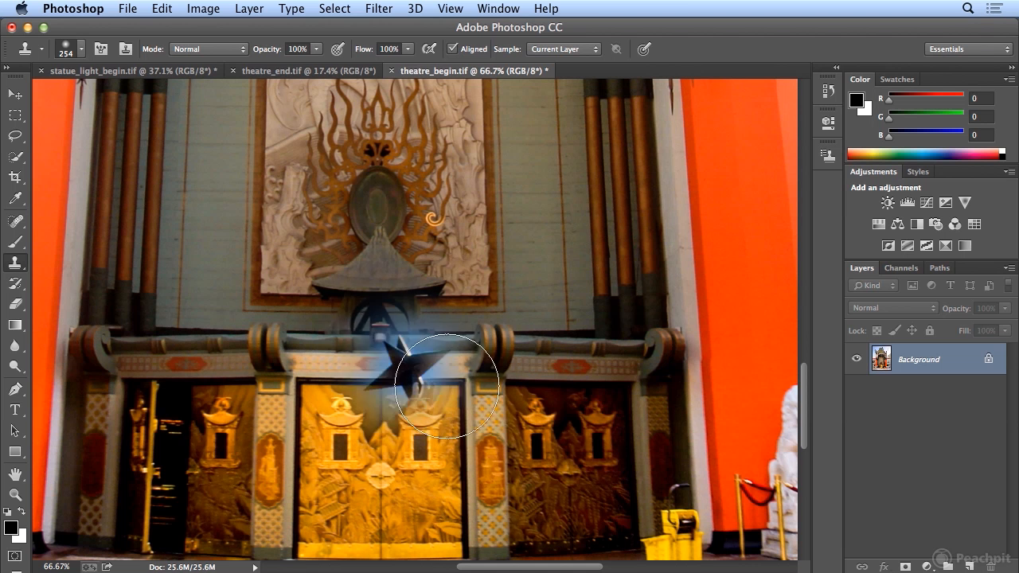
scroll(478, 395, "down", 2)
scroll(472, 397, "down", 1)
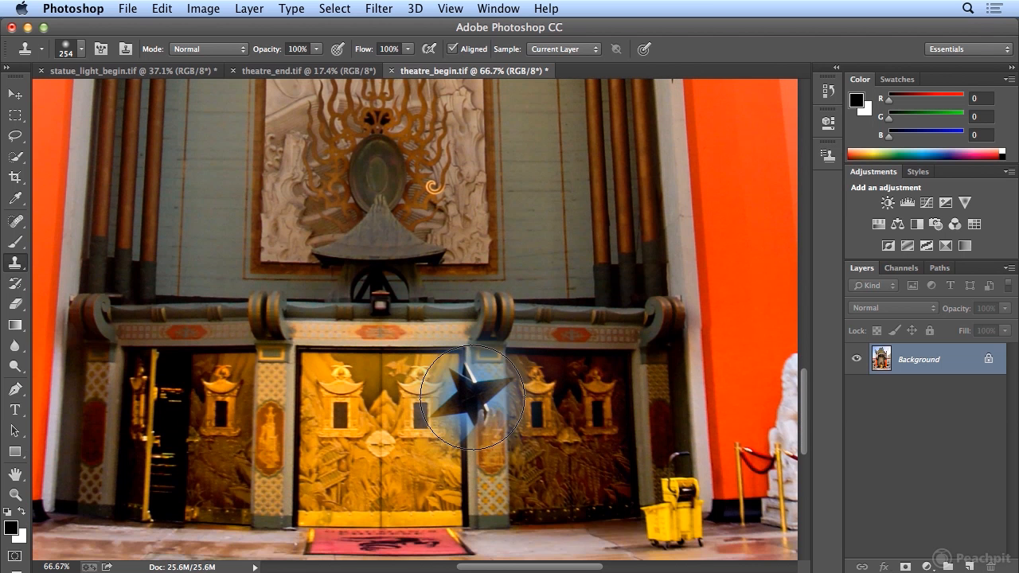
left_click(81, 52)
left_click_drag(155, 103, 134, 103)
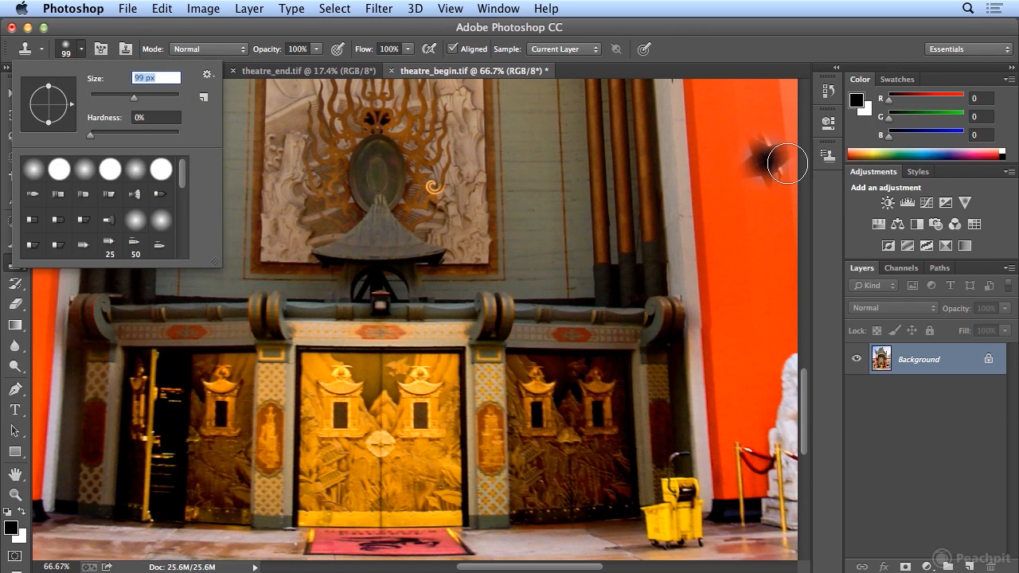
Step: Check the Clone Source settings, and clone the intact door panels over the open left doorway down to its threshold
left_click(829, 157)
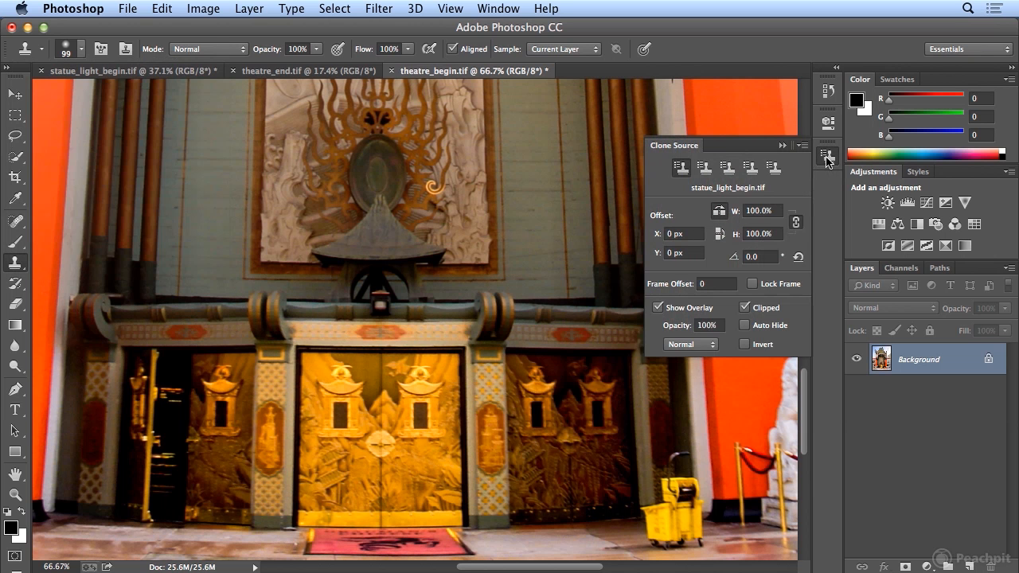
left_click(829, 159)
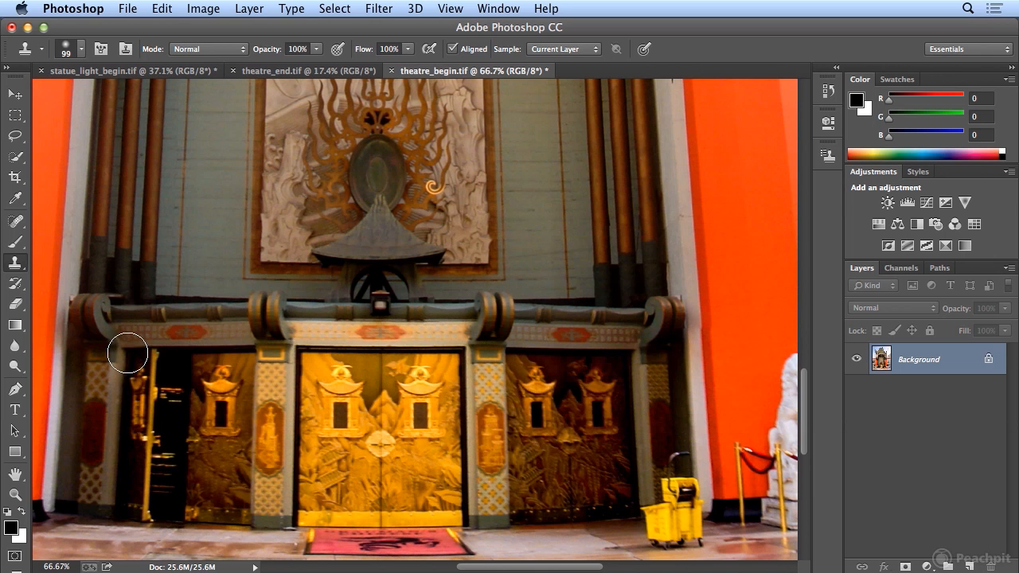
mouse_move(128, 353)
left_mouse_down()
mouse_move(169, 362)
mouse_move(155, 380)
mouse_move(173, 386)
mouse_move(161, 411)
mouse_move(174, 463)
mouse_move(164, 465)
mouse_move(167, 501)
mouse_move(137, 503)
mouse_move(140, 461)
left_mouse_up()
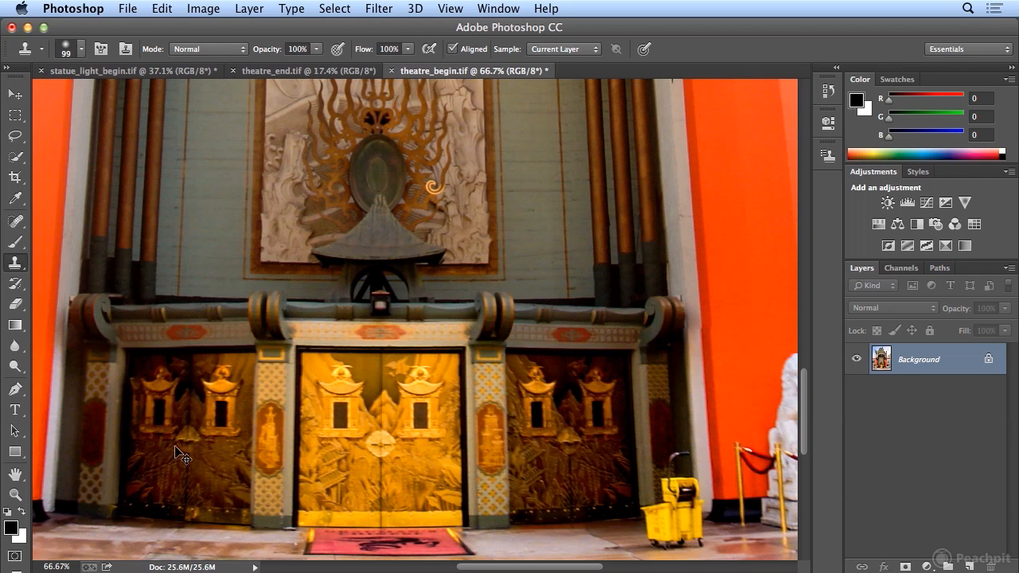
mouse_move(152, 455)
left_mouse_down()
mouse_move(138, 480)
mouse_move(147, 506)
left_mouse_up()
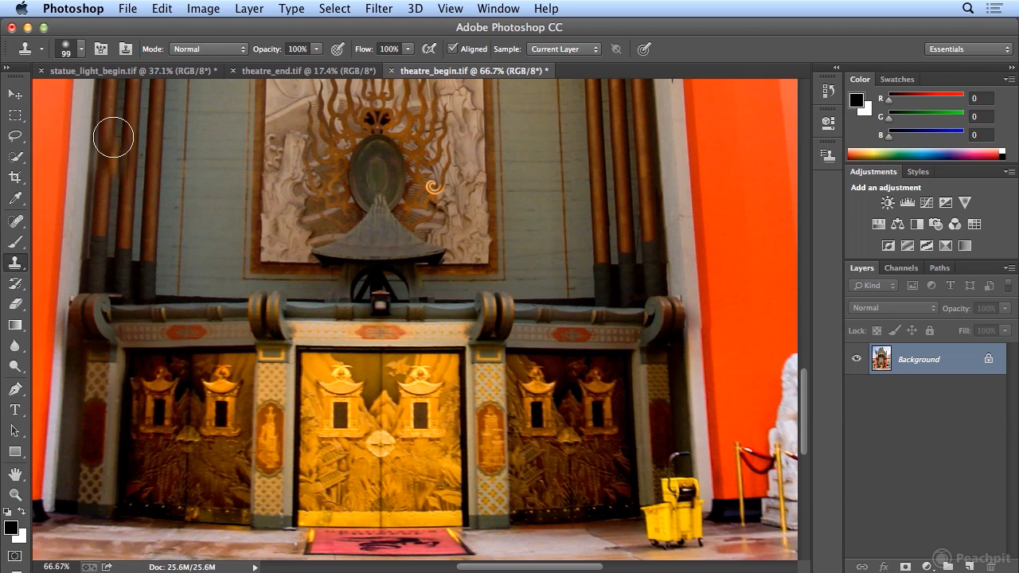
Step: Reduce the brush size to 74 px and clean up the outer edge of the cloned left door
left_click(81, 49)
left_click_drag(134, 96, 131, 97)
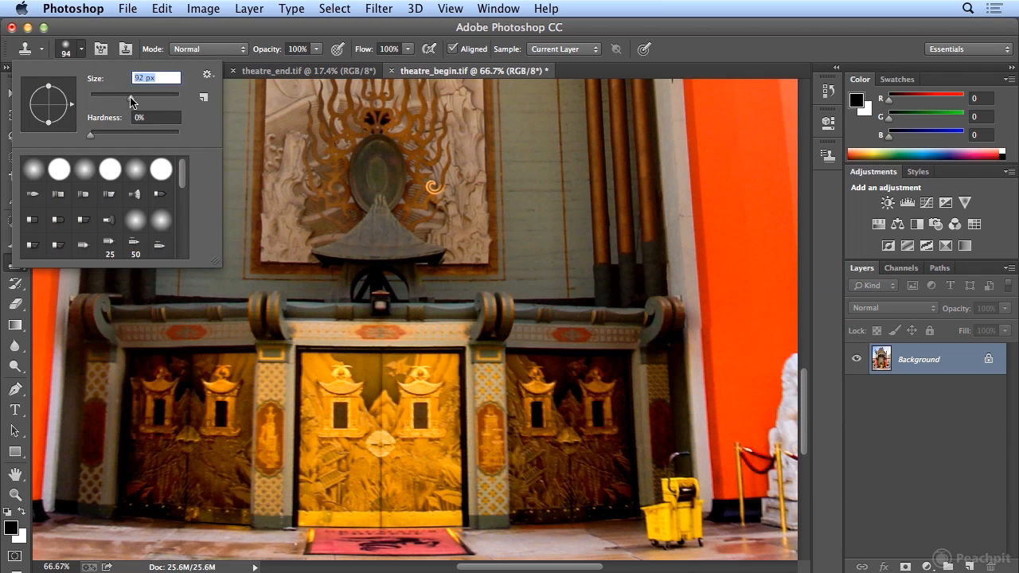
key("Return")
mouse_move(136, 482)
left_mouse_down()
mouse_move(135, 512)
mouse_move(132, 433)
left_mouse_up()
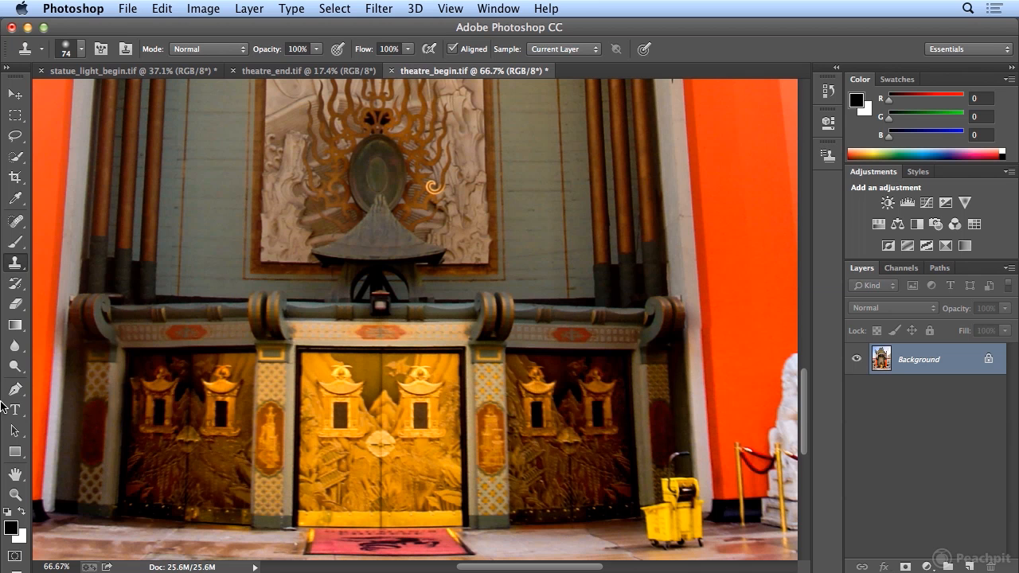
Step: Sample the patterned left pillar and clone it over the right pillar to remove the mop handle above the yellow bucket
left_click(100, 367, "alt")
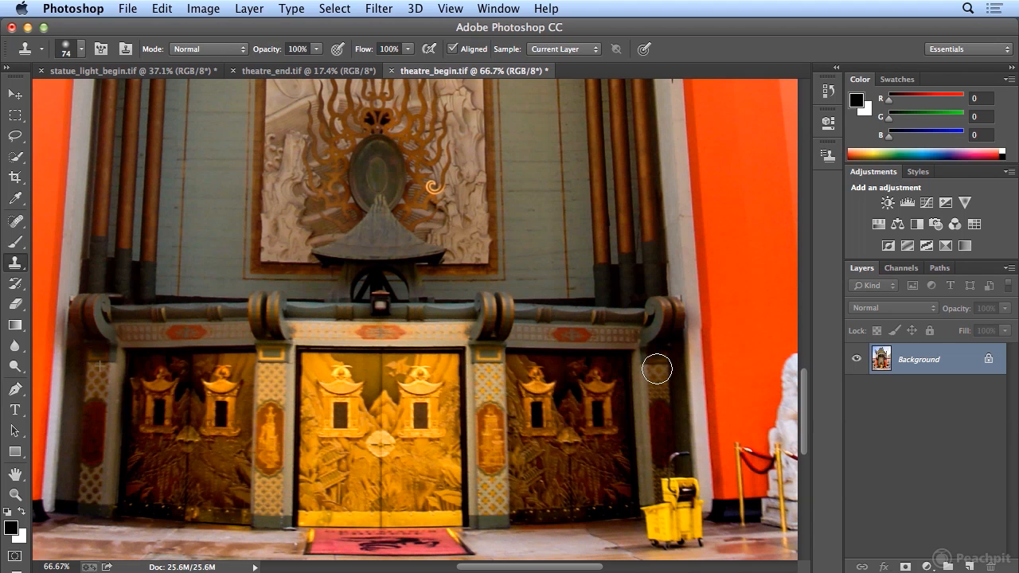
left_click_drag(661, 412, 658, 456)
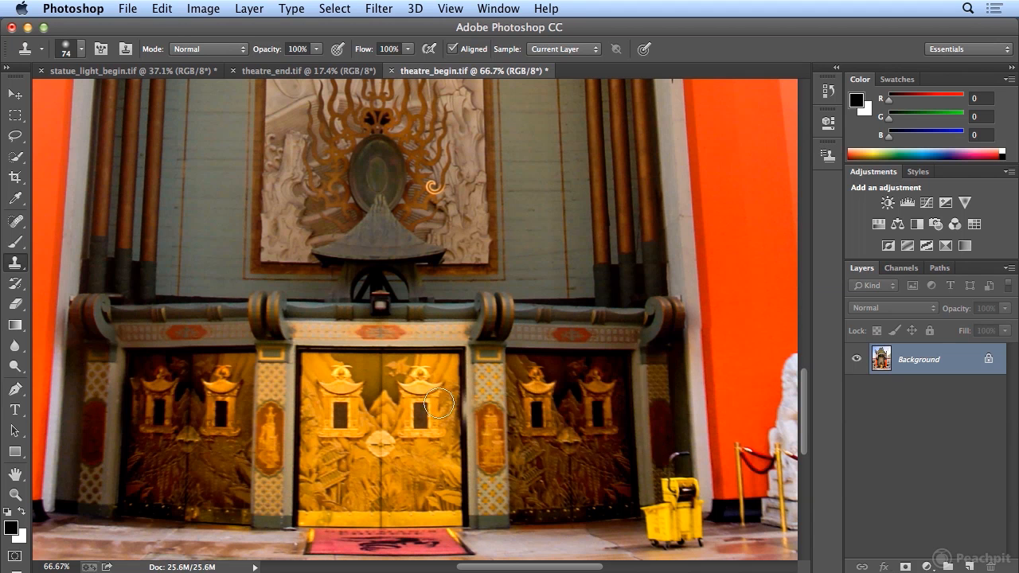
left_click(96, 365, "alt")
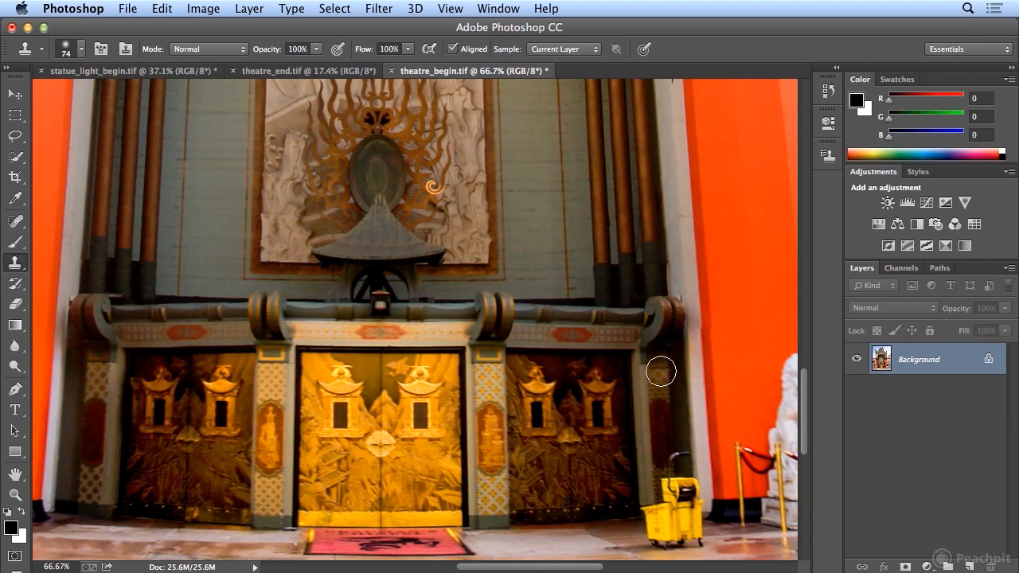
mouse_move(661, 367)
left_mouse_down()
mouse_move(677, 465)
mouse_move(687, 489)
left_mouse_up()
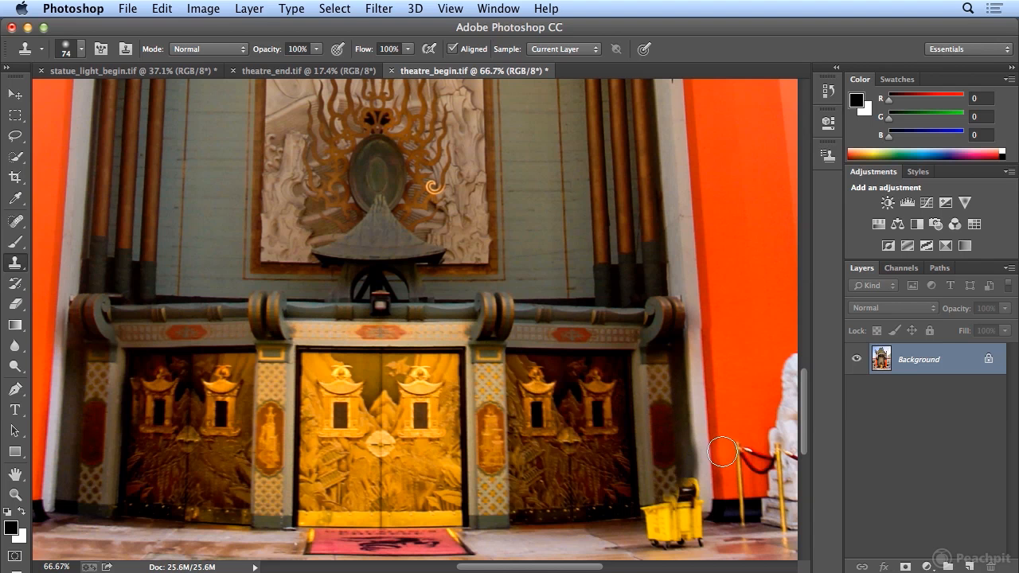
Step: Clone clean wall over the head and upper body of the person sweeping beside the right lion statue
key("super+minus")
key("super+minus")
key("super+minus")
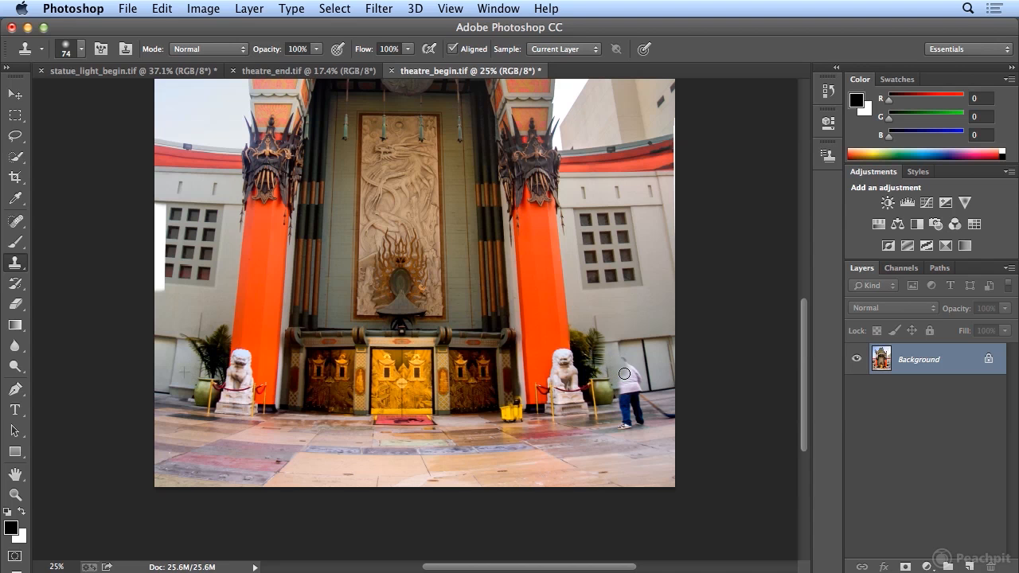
left_click_drag(620, 368, 632, 378)
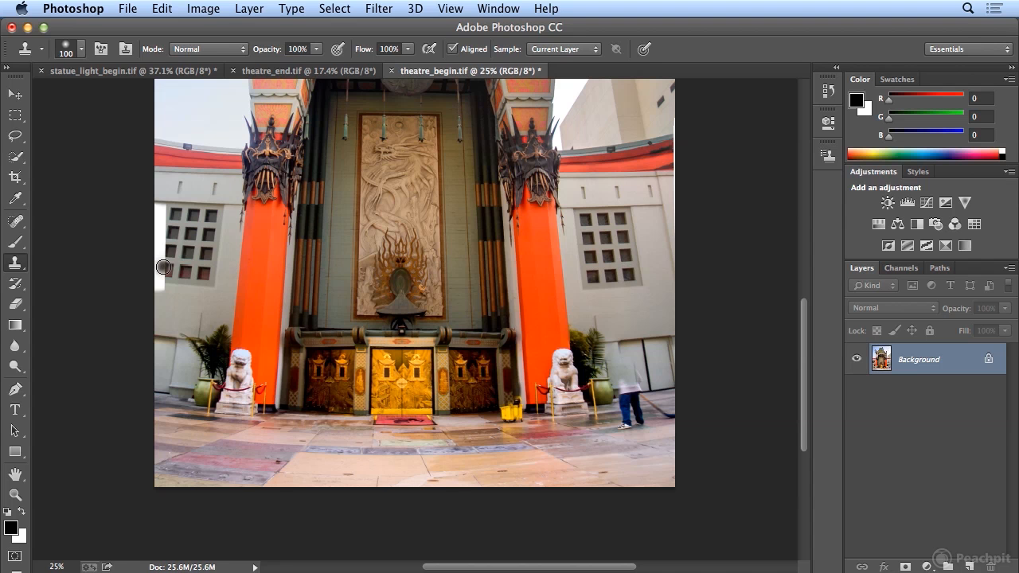
Step: Enlarge the brush to 125 px and clone the window grid over the white gap at the photo's left edge
key("super+equal")
key("super+equal")
key("super+equal")
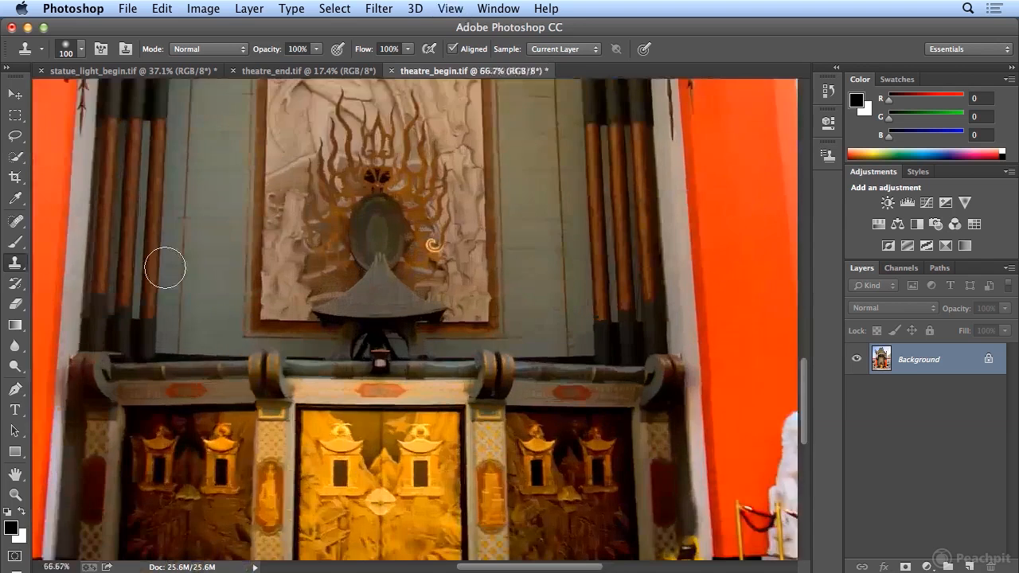
scroll(430, 478, "left", 10)
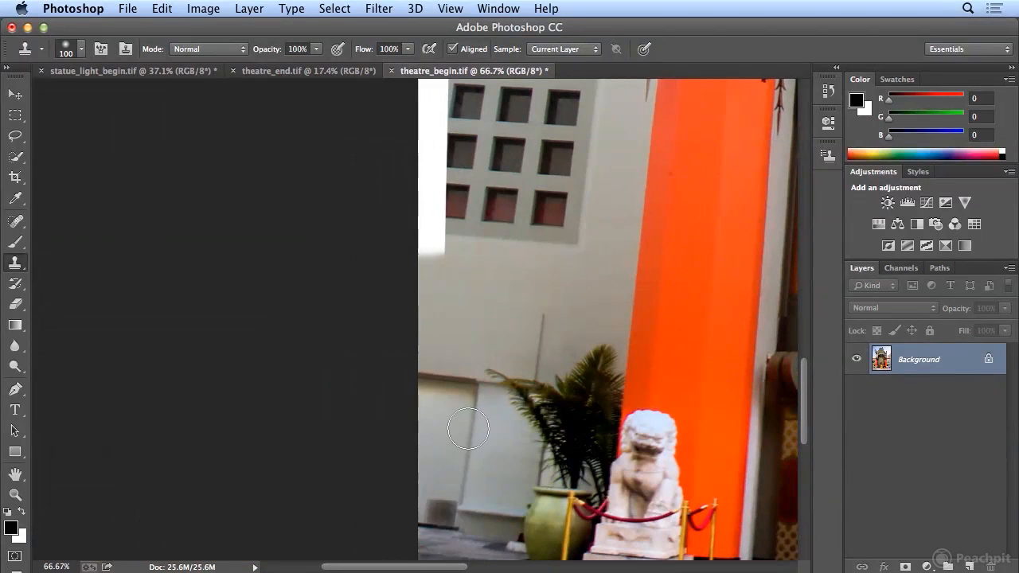
left_click_drag(461, 204, 453, 201)
key("bracketright")
left_click(452, 200)
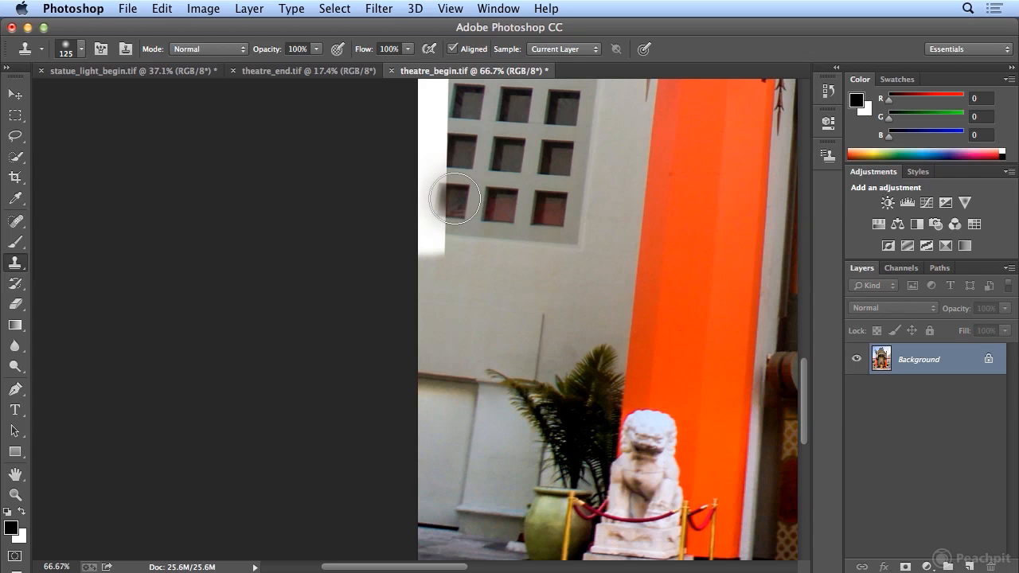
mouse_move(456, 199)
left_mouse_down()
mouse_move(442, 158)
mouse_move(465, 148)
mouse_move(443, 103)
left_mouse_up()
key("super+0")
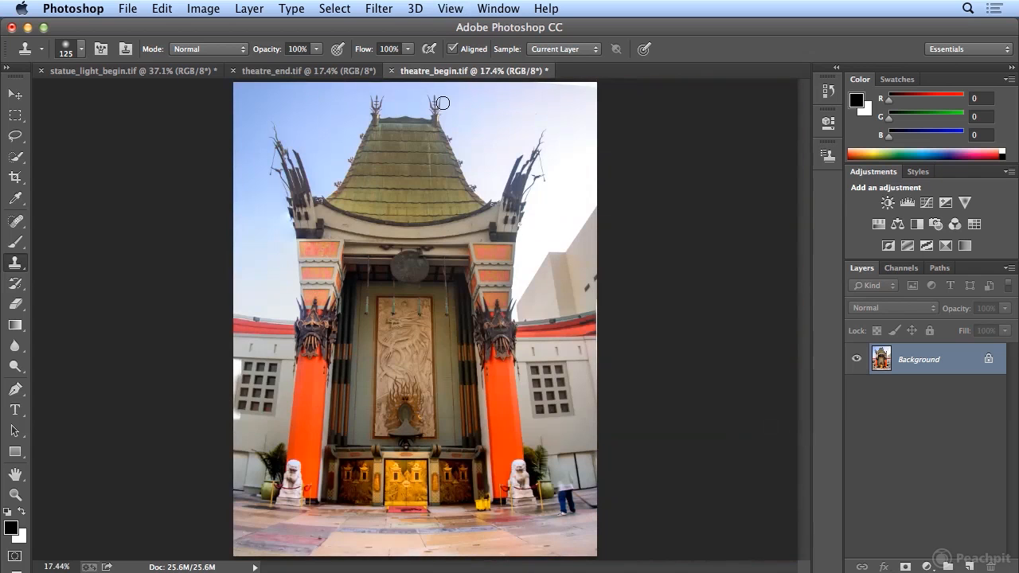
Step: Compare the retouched photo with the finished version in theatre_end.tif
left_click(271, 70)
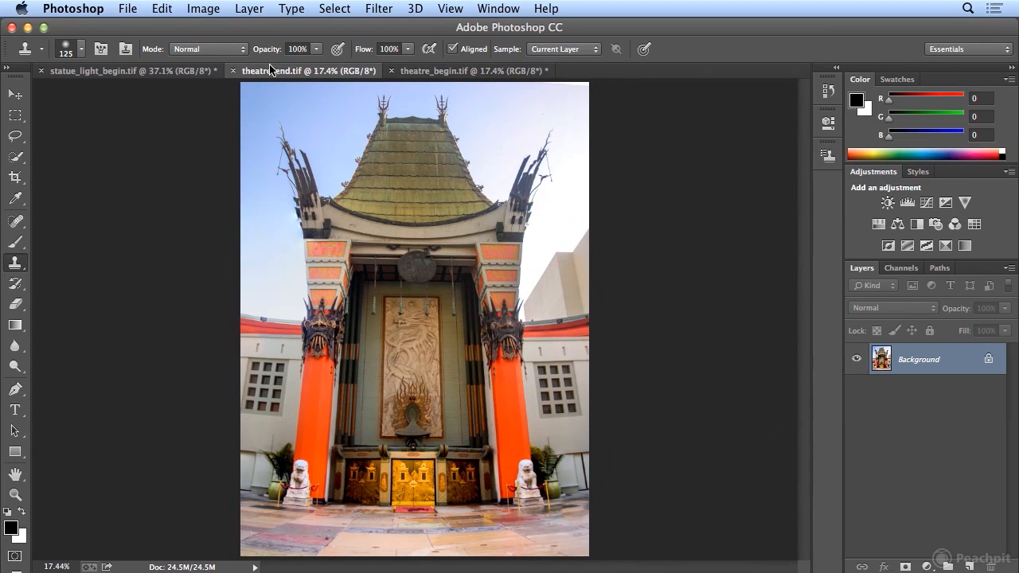
left_click(466, 74)
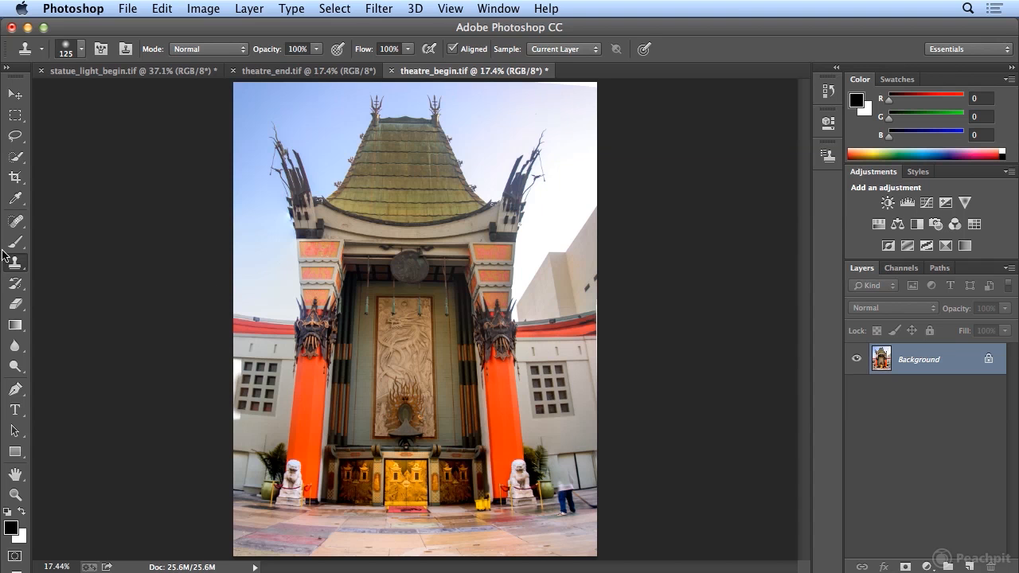
Step: Undo the trial clone dab in the sky beside the theatre and open the Clone Source settings
left_click(248, 267)
key("super+z")
left_click(828, 156)
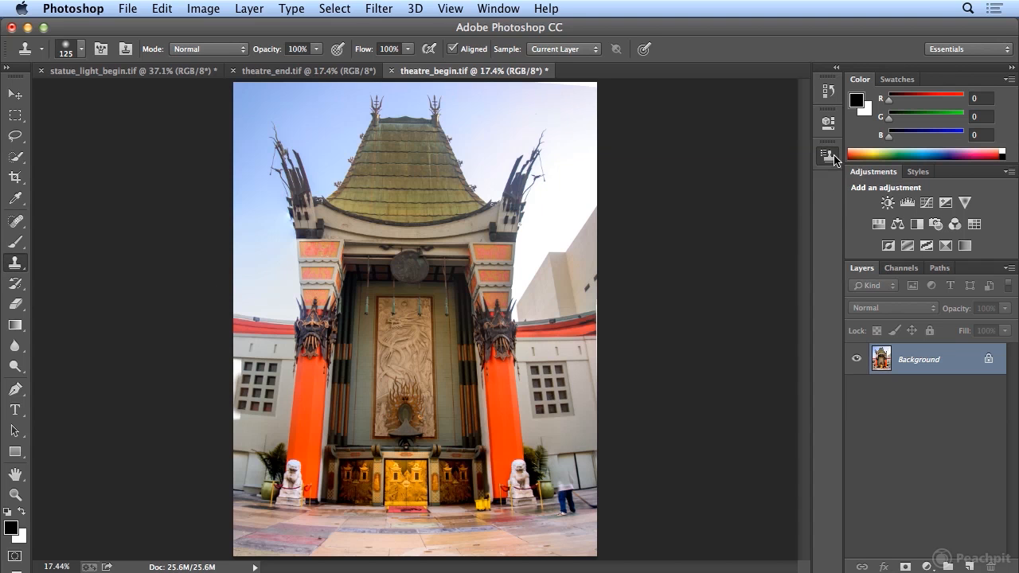